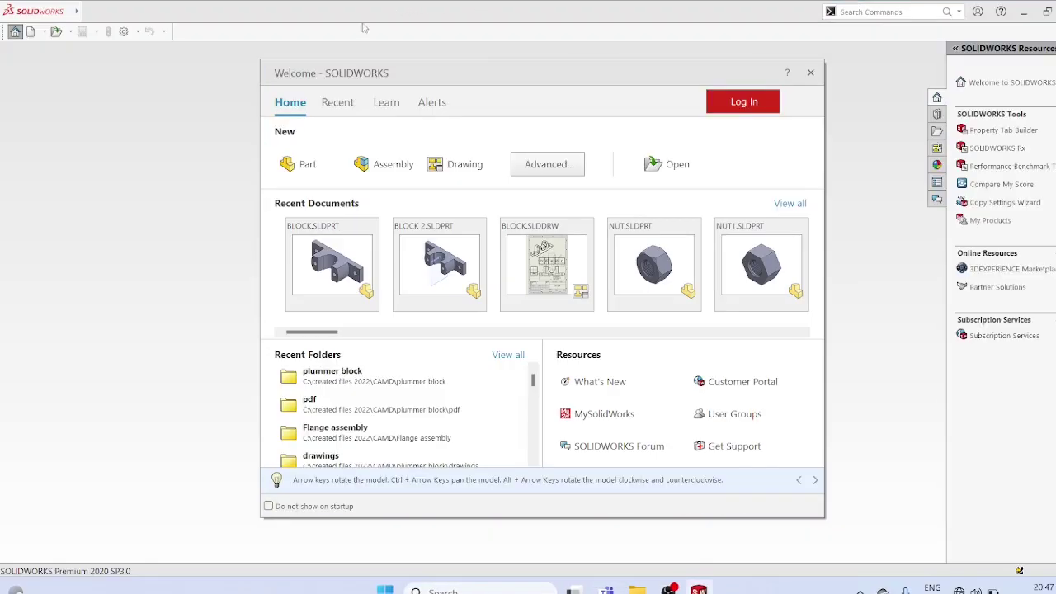
Create a new part and accept MMGS (millimeter, gram, second) as its document unit system
click(302, 162)
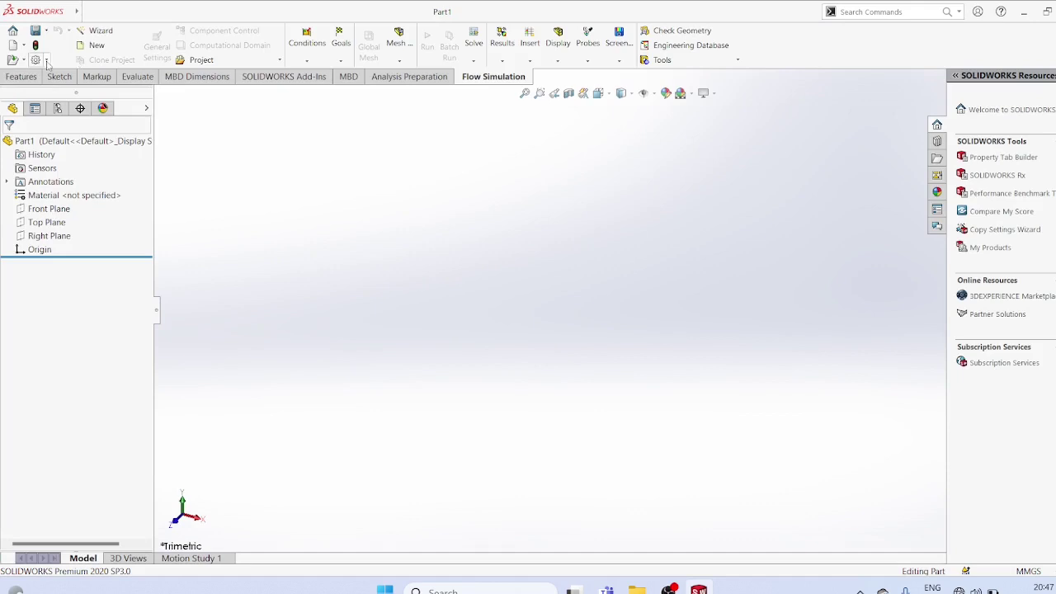
click(47, 60)
click(49, 74)
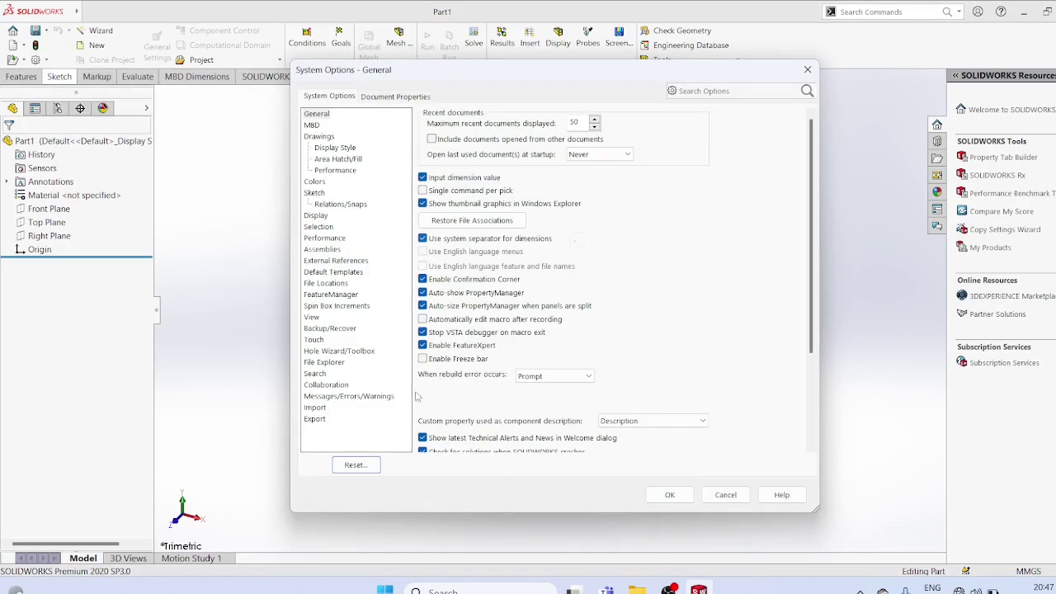
click(386, 98)
click(314, 205)
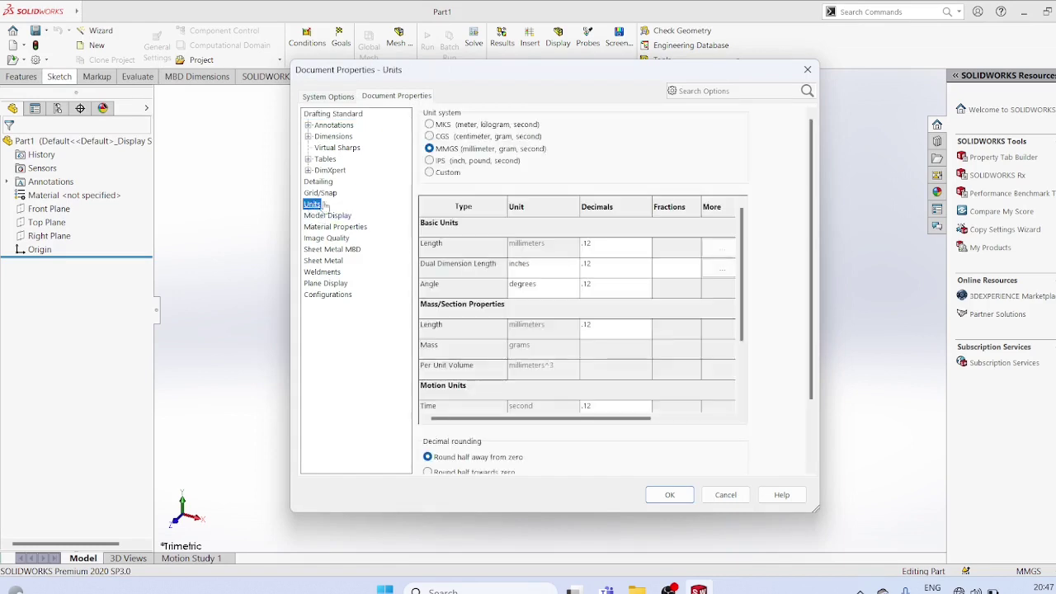
click(669, 495)
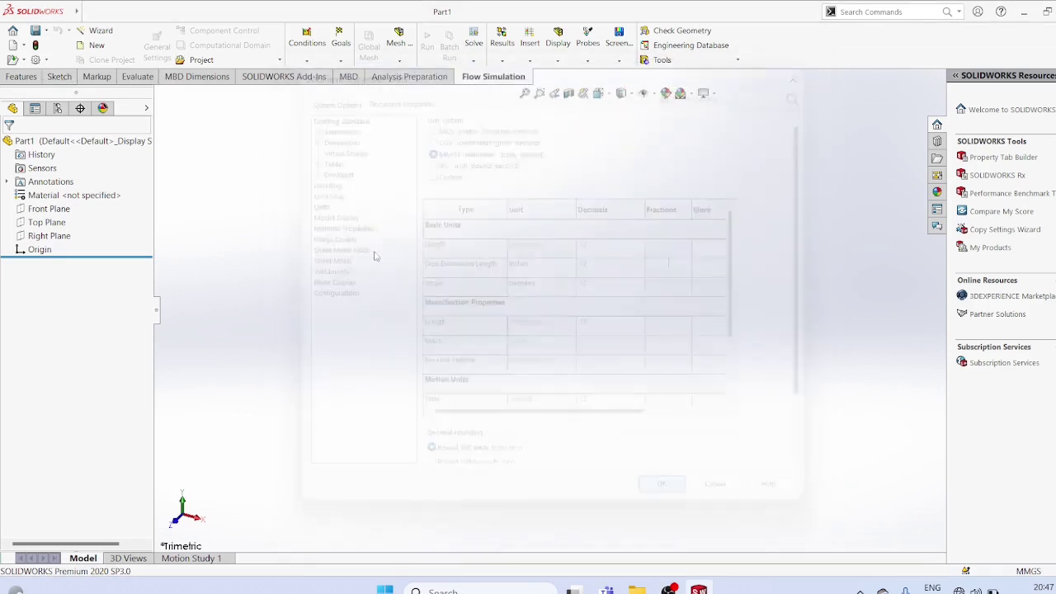
Sketch a circle of about 60 mm radius centred on the origin of the Front Plane
right_click(50, 210)
click(111, 193)
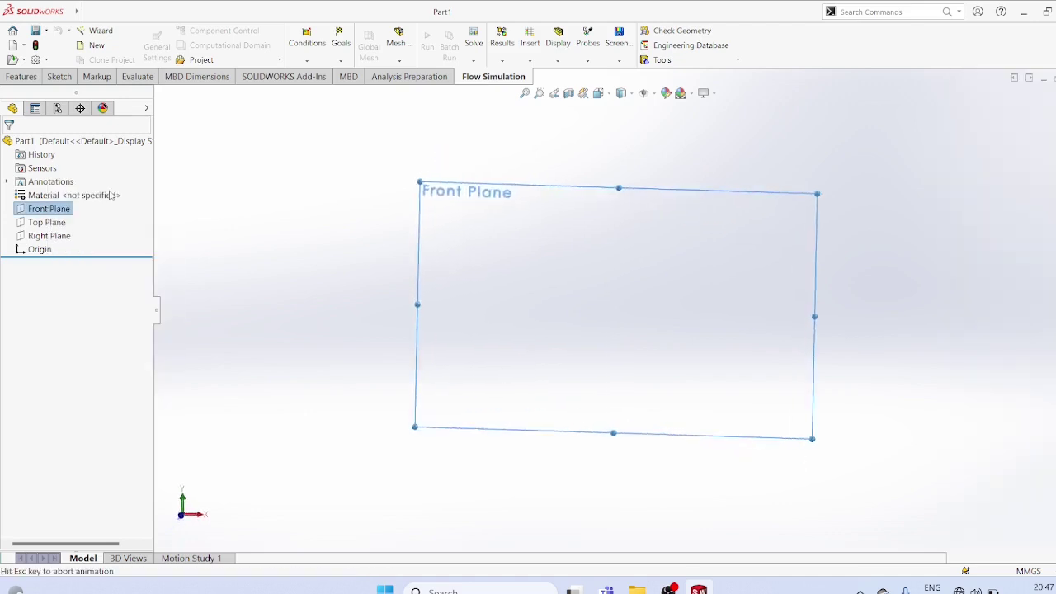
click(59, 76)
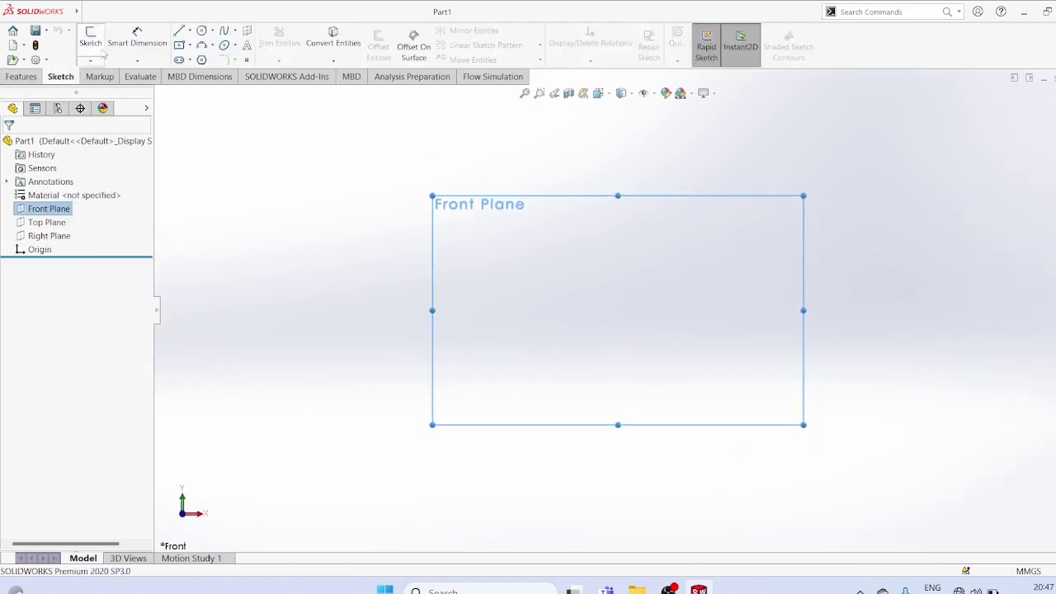
click(212, 33)
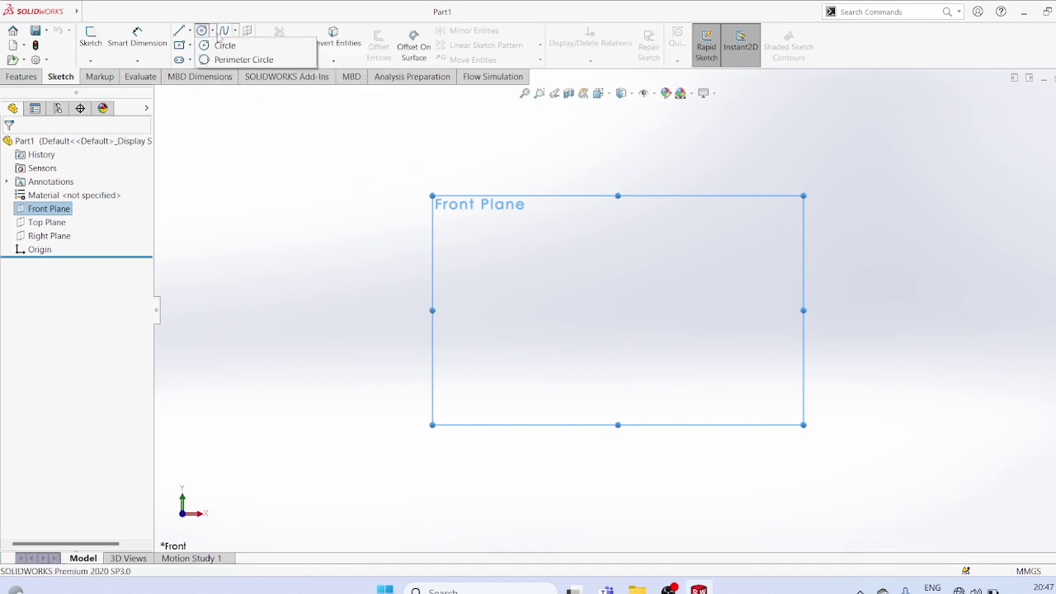
click(223, 45)
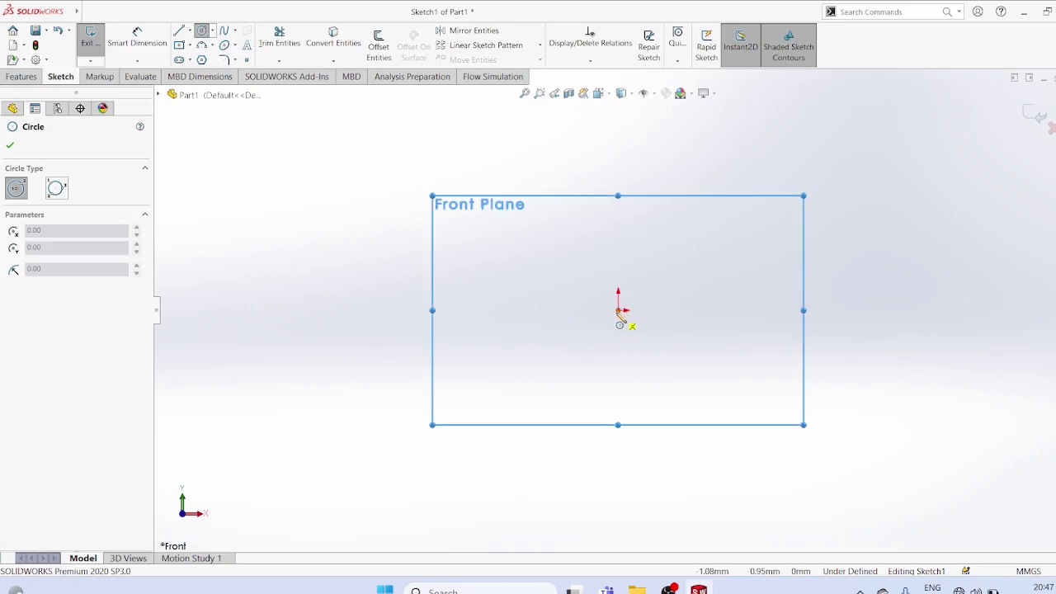
click(618, 311)
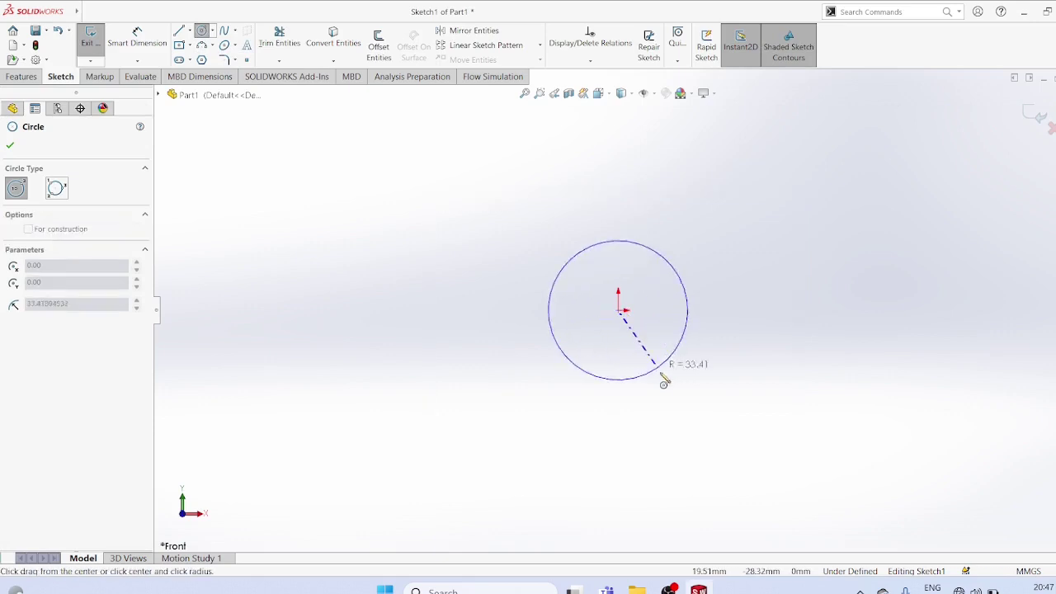
click(687, 425)
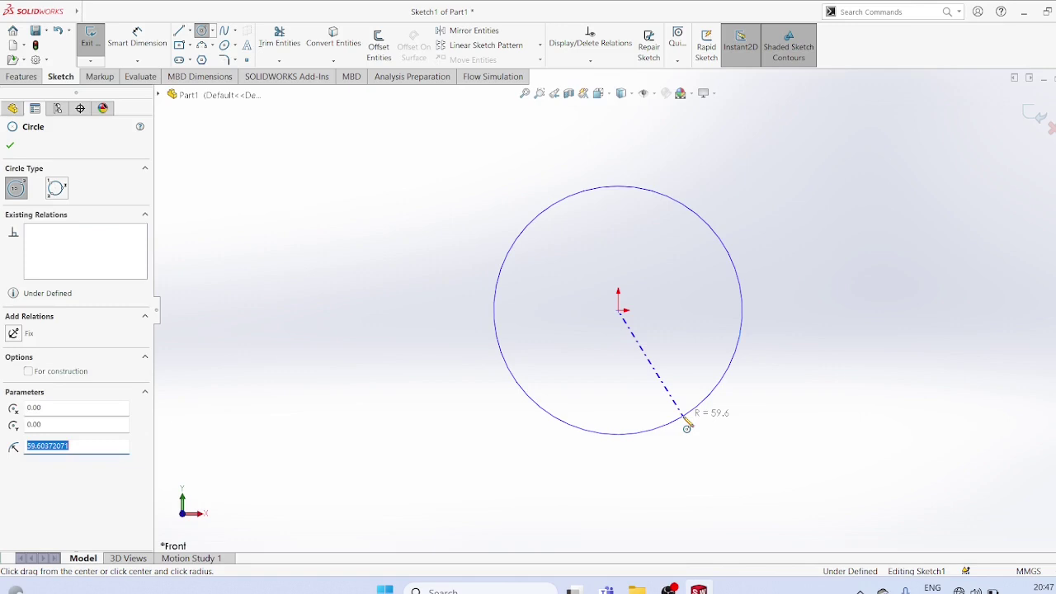
Set the radius of the Front Plane circle to 200 mm
drag(83, 445, 20, 448)
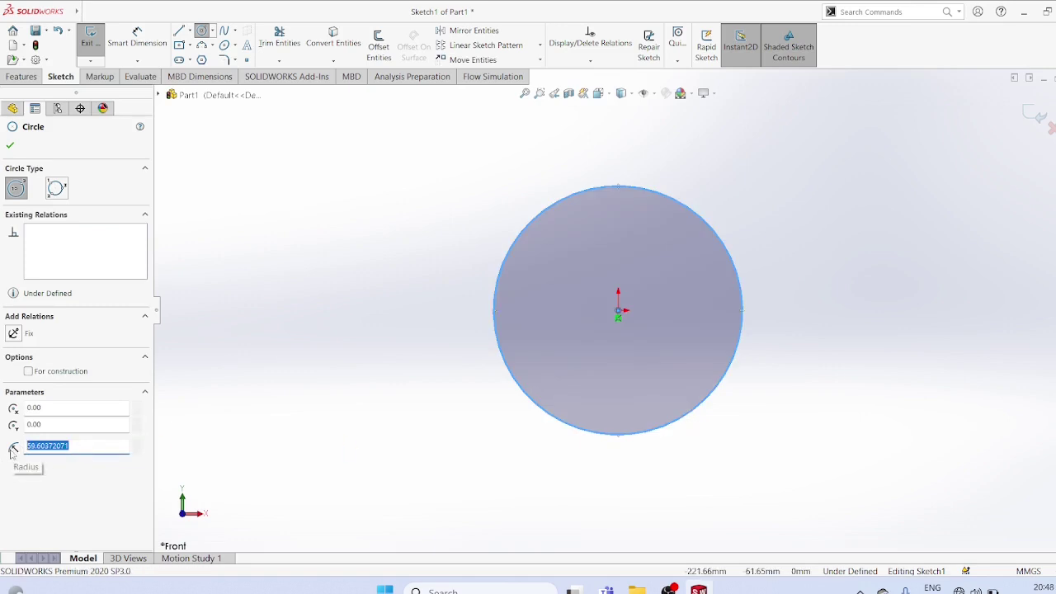
text(200)
key(Return)
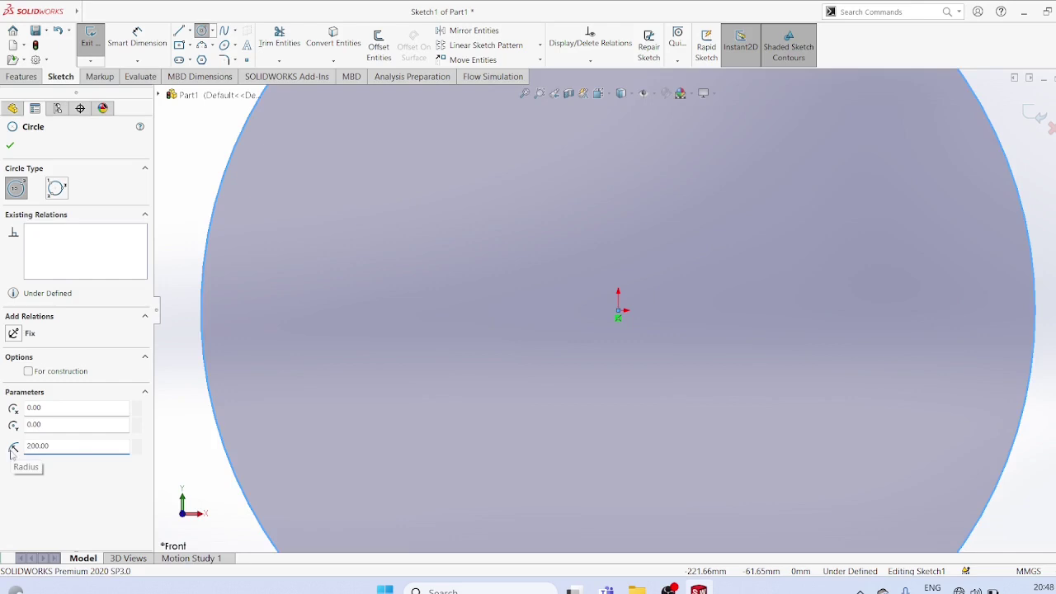
key(f)
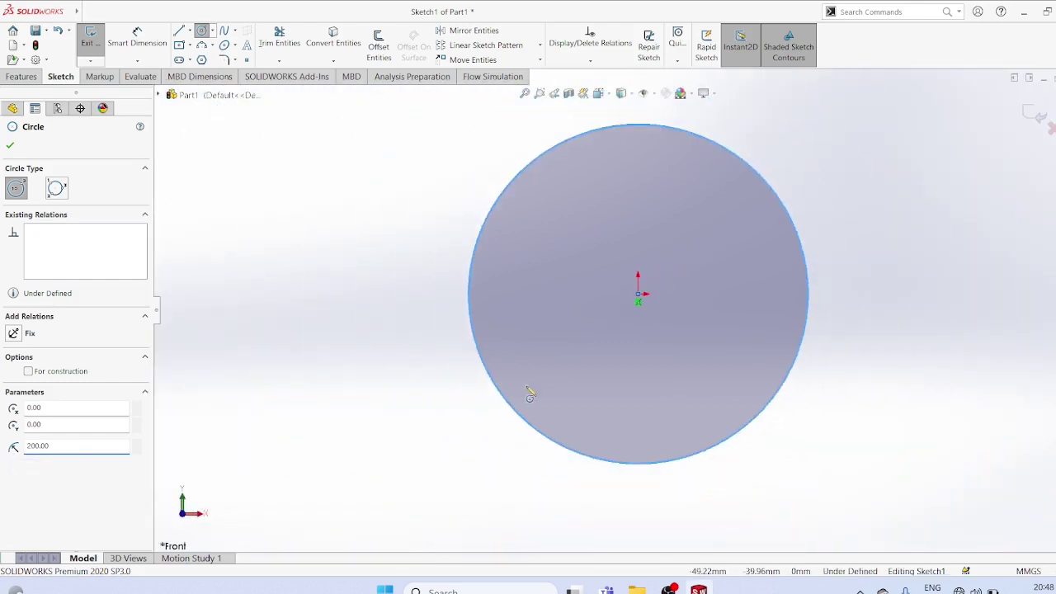
Extrude the circle as a boss with a blind depth of 50 mm to form the disc
click(10, 78)
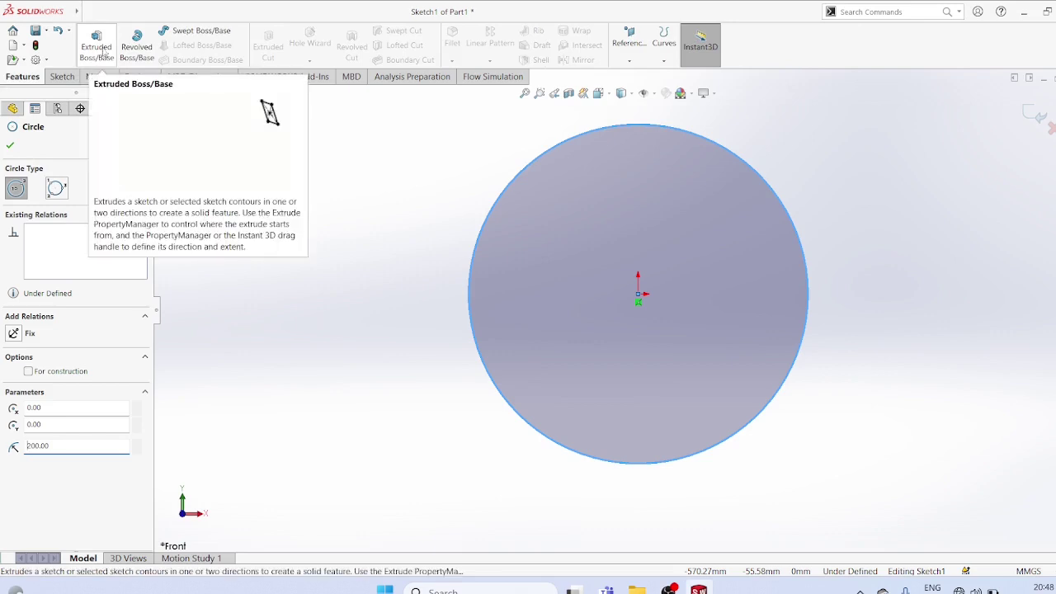
click(104, 51)
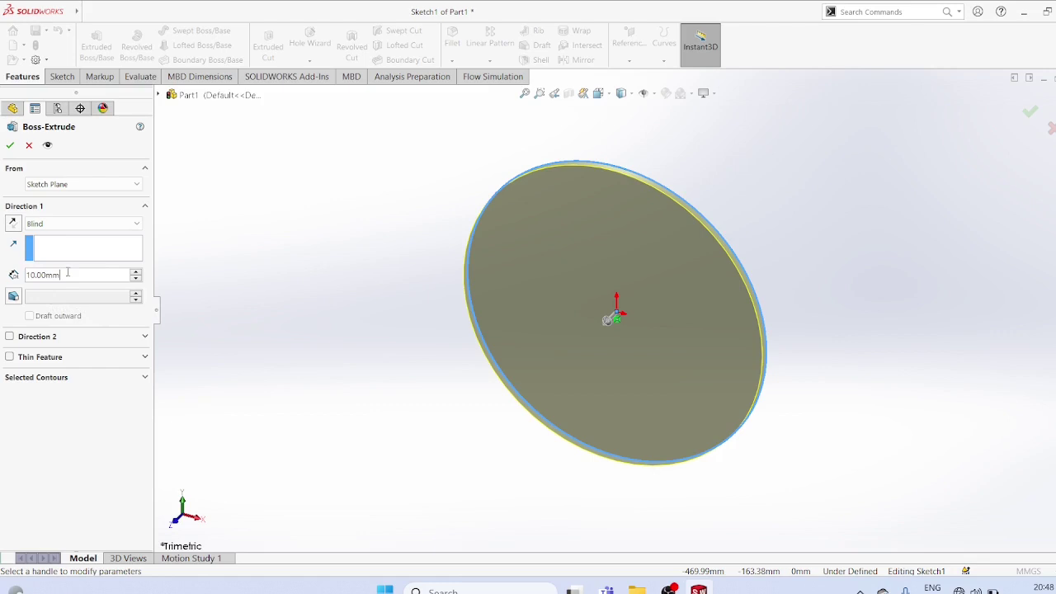
text(50)
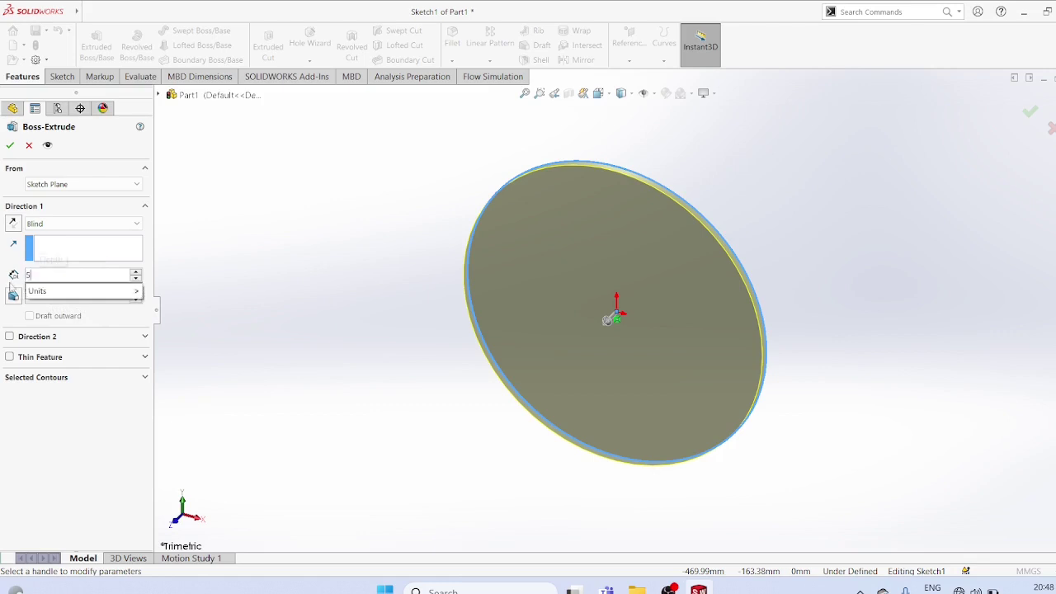
key(Return)
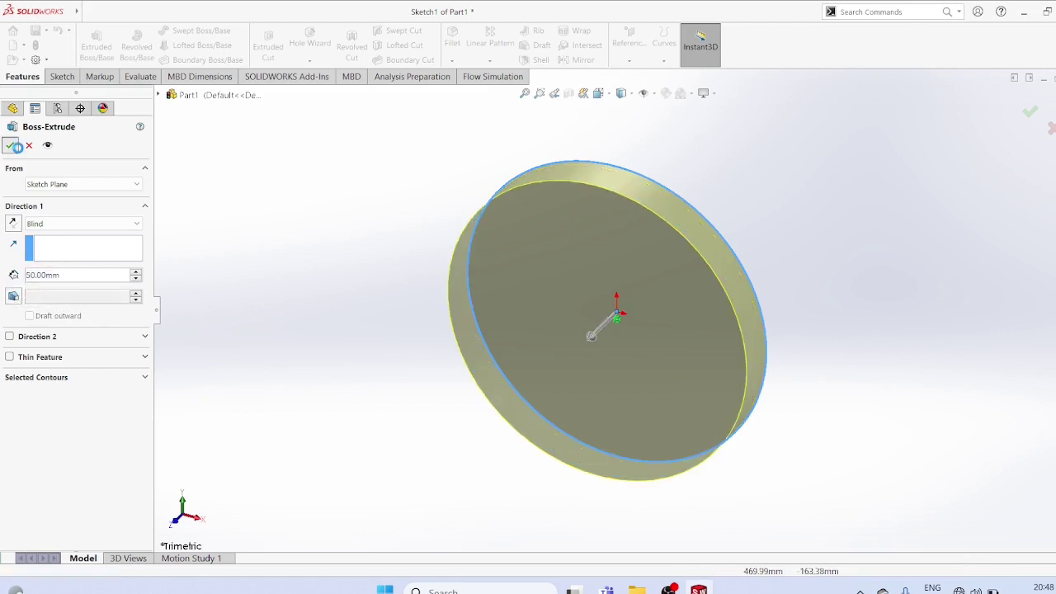
click(10, 144)
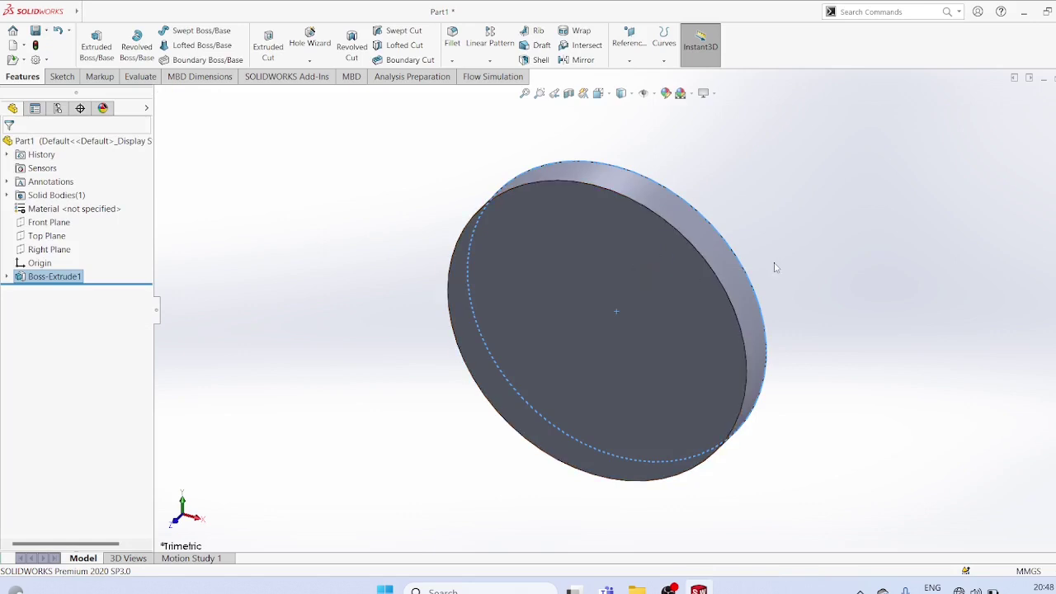
Sketch a circle of about 89 mm radius centred on the origin on the disc's back face
middle_drag(780, 270, 649, 327)
right_click(642, 312)
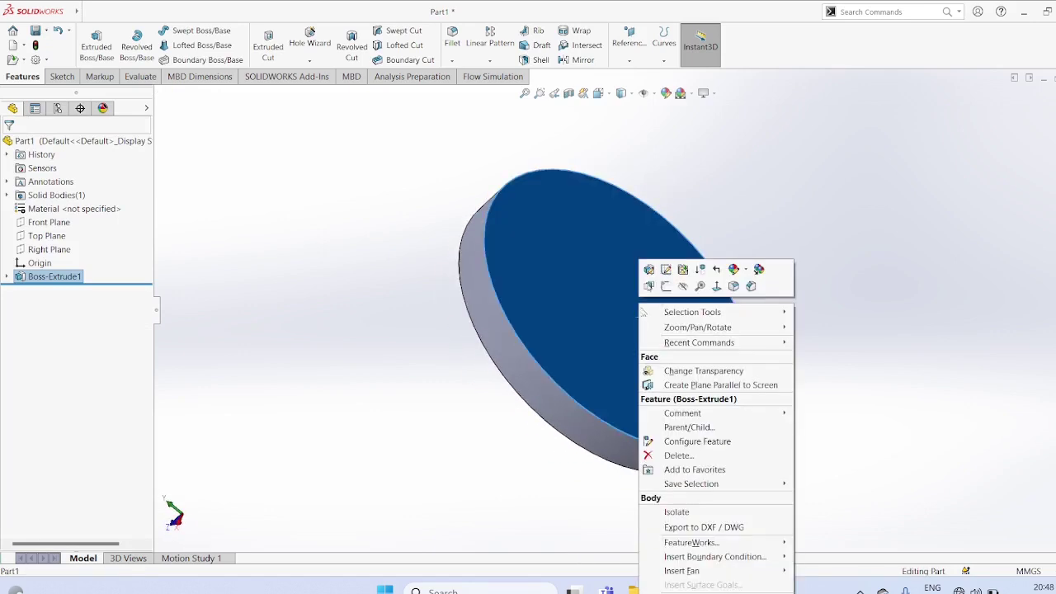
click(734, 285)
click(62, 76)
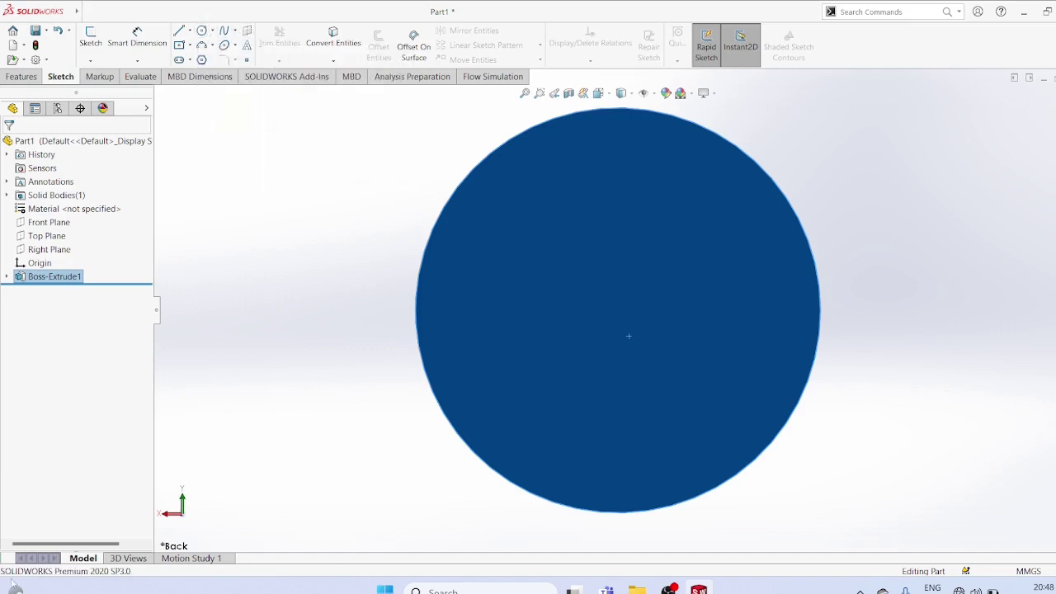
click(212, 31)
click(222, 45)
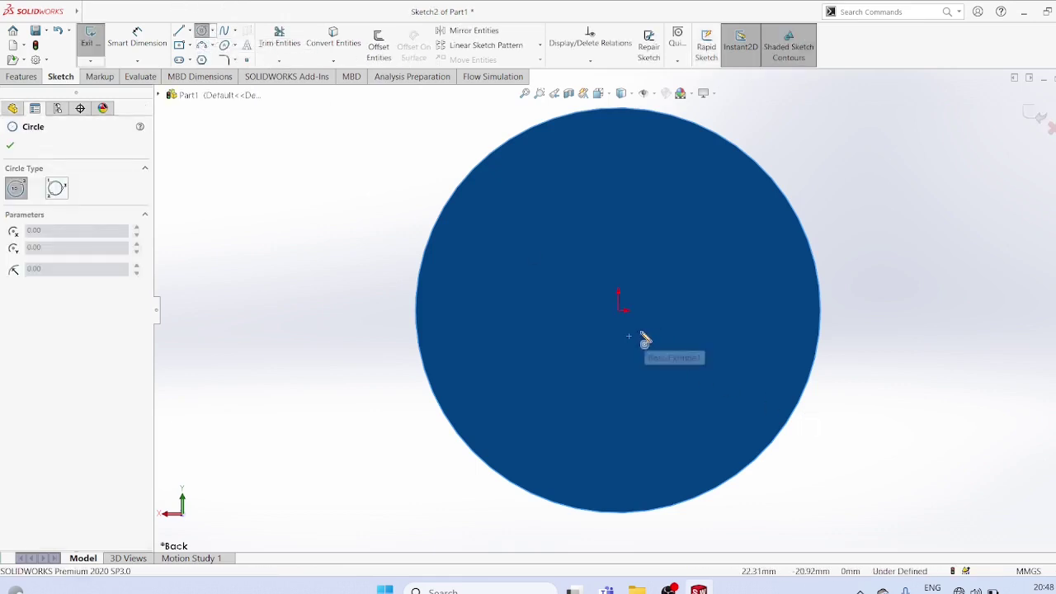
click(620, 311)
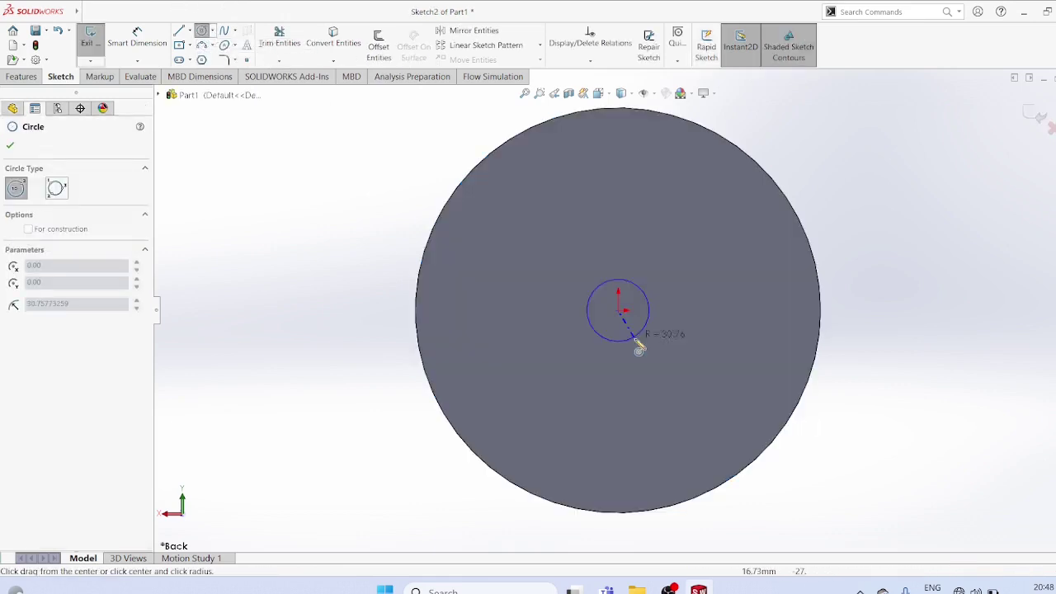
click(657, 401)
Set the radius of the circle on the disc's back face to 100 mm
drag(71, 445, 27, 445)
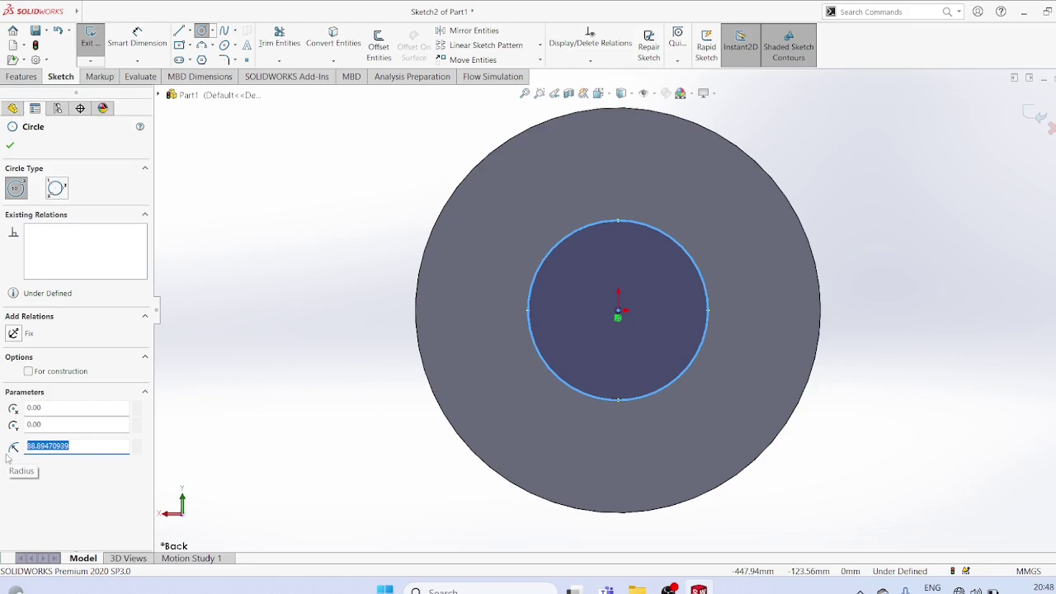
text(100)
key(Return)
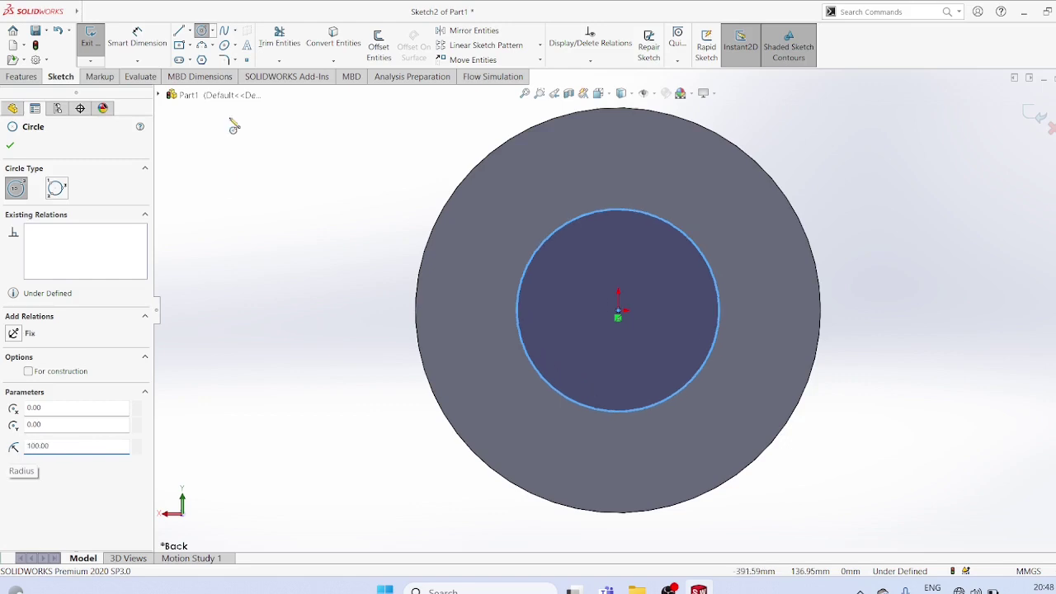
Extrude the hub circle outward from the disc's back face with a blind depth of 100 mm, merging the result
click(88, 39)
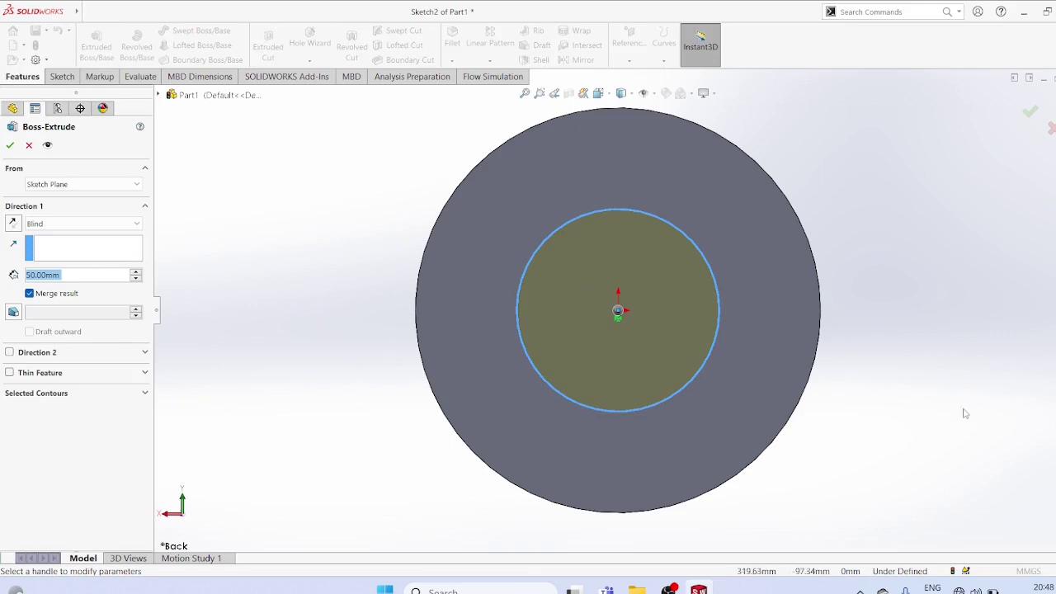
middle_drag(963, 413, 854, 449)
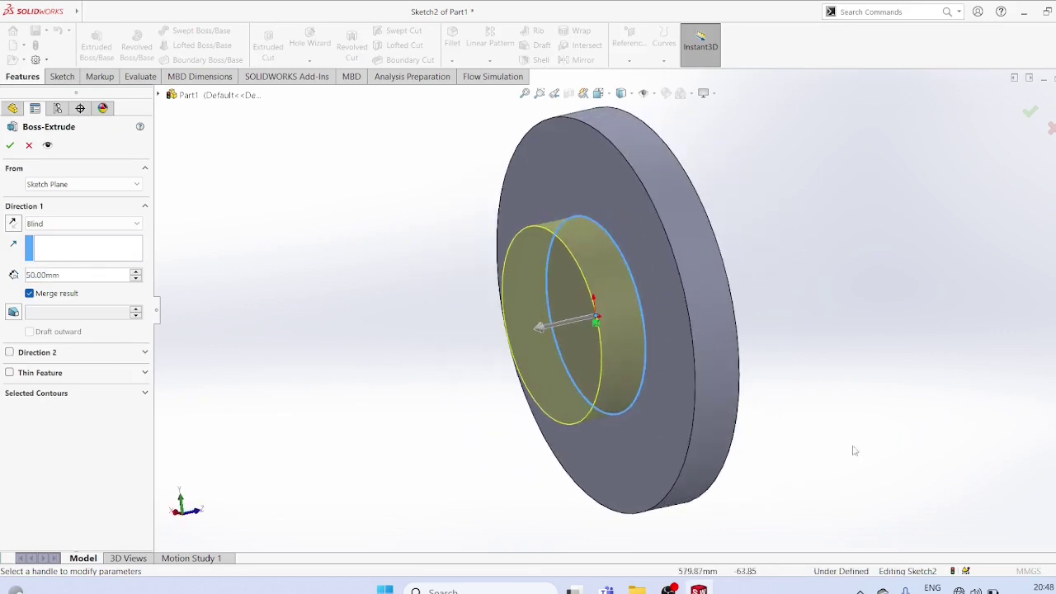
double_click(70, 275)
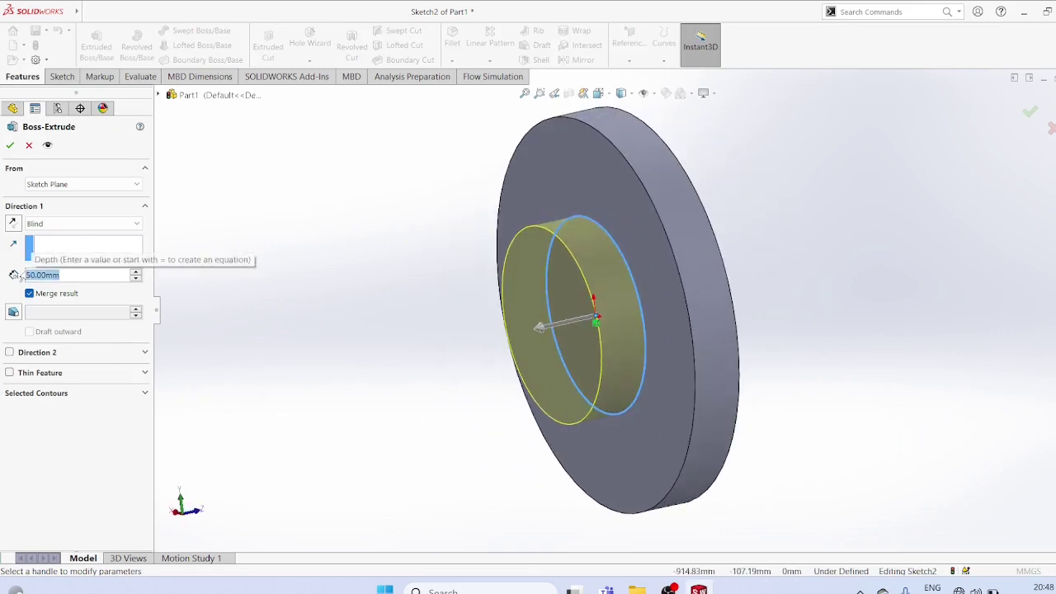
text(100)
key(Return)
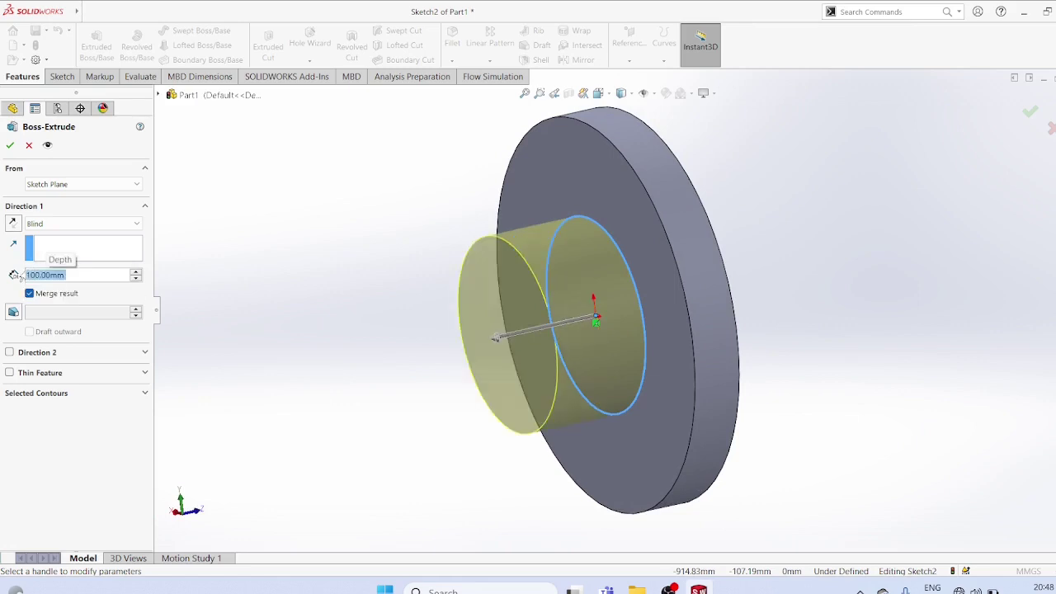
click(11, 146)
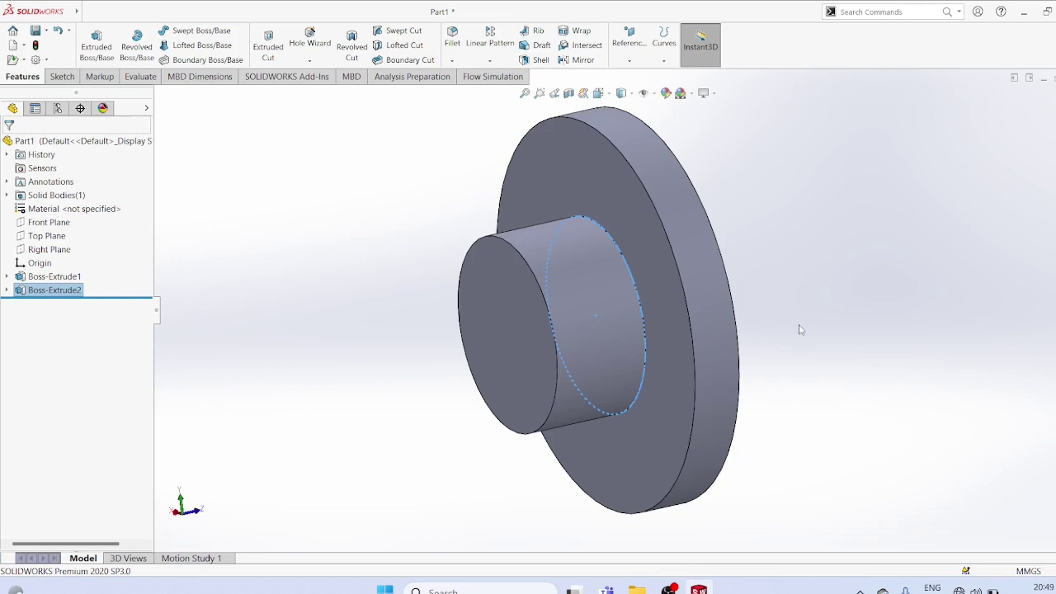
On the disc's flat face opposite the hub, sketch a circle of about 25 mm radius, centred about 105 mm directly above the origin
middle_drag(805, 328, 684, 347)
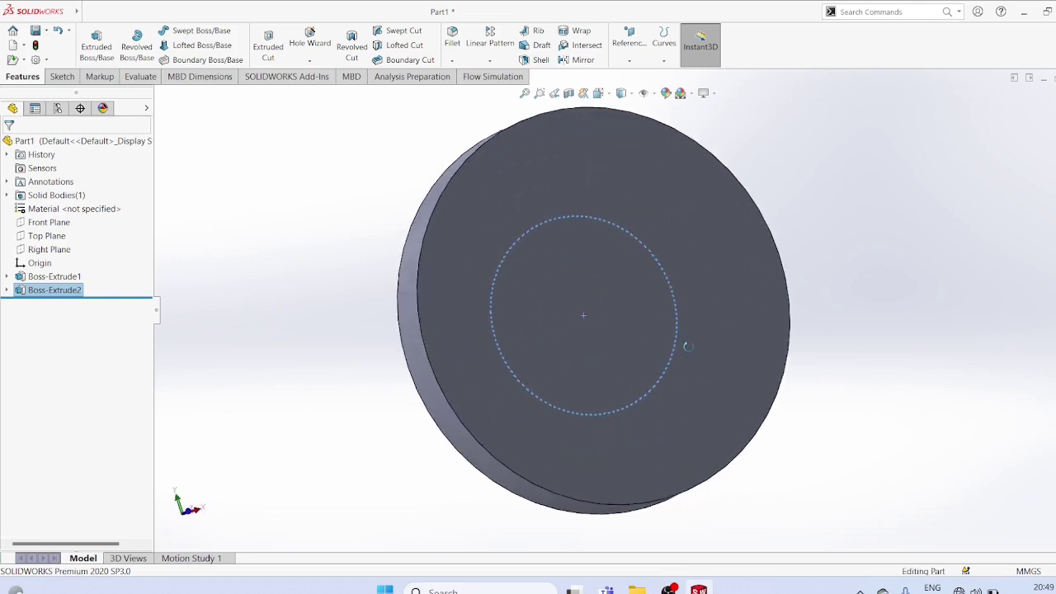
right_click(522, 181)
click(596, 160)
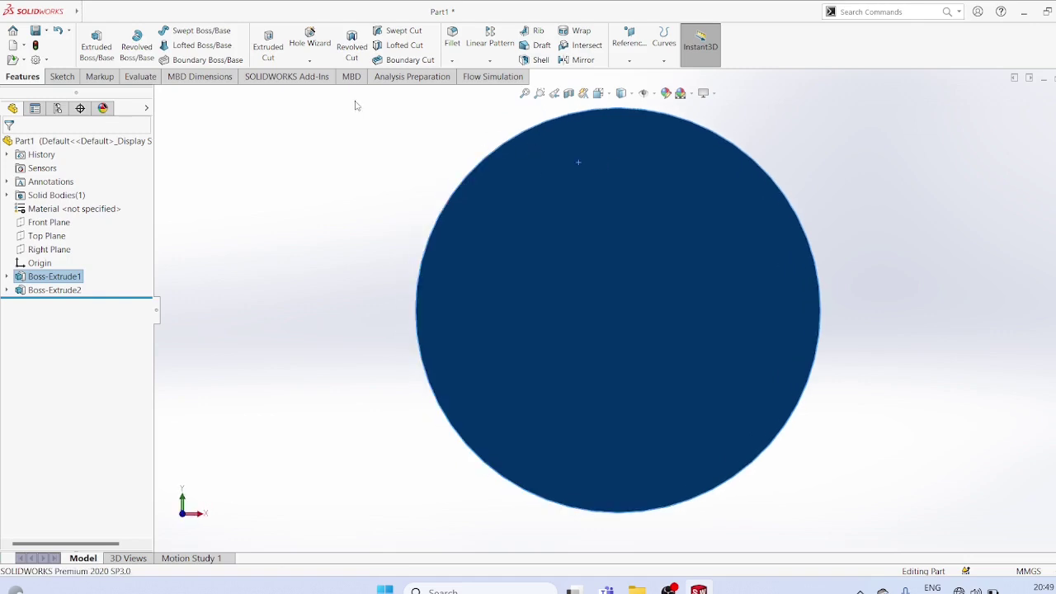
click(61, 76)
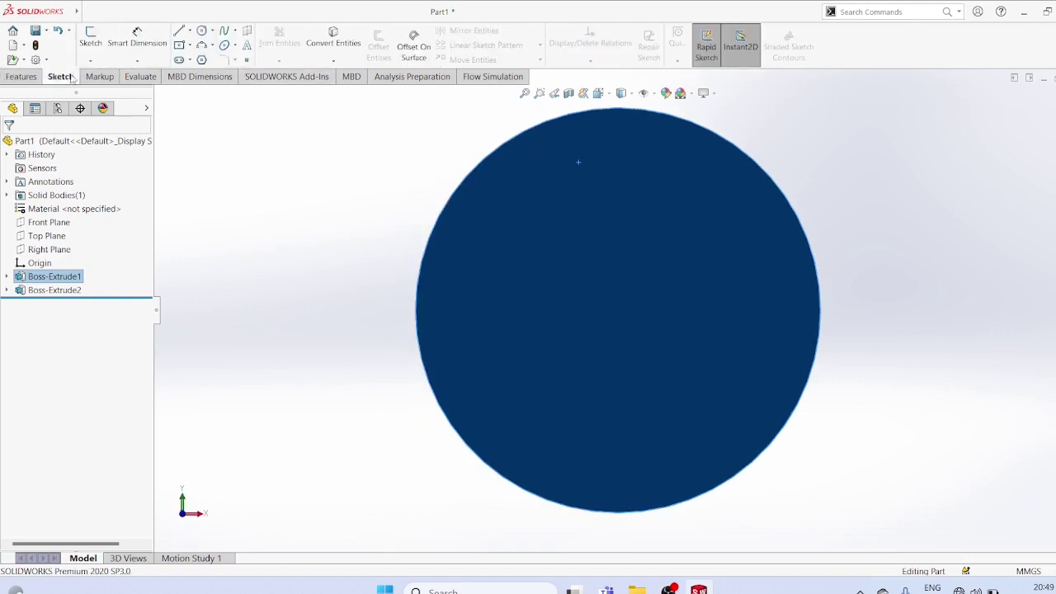
click(213, 31)
click(224, 41)
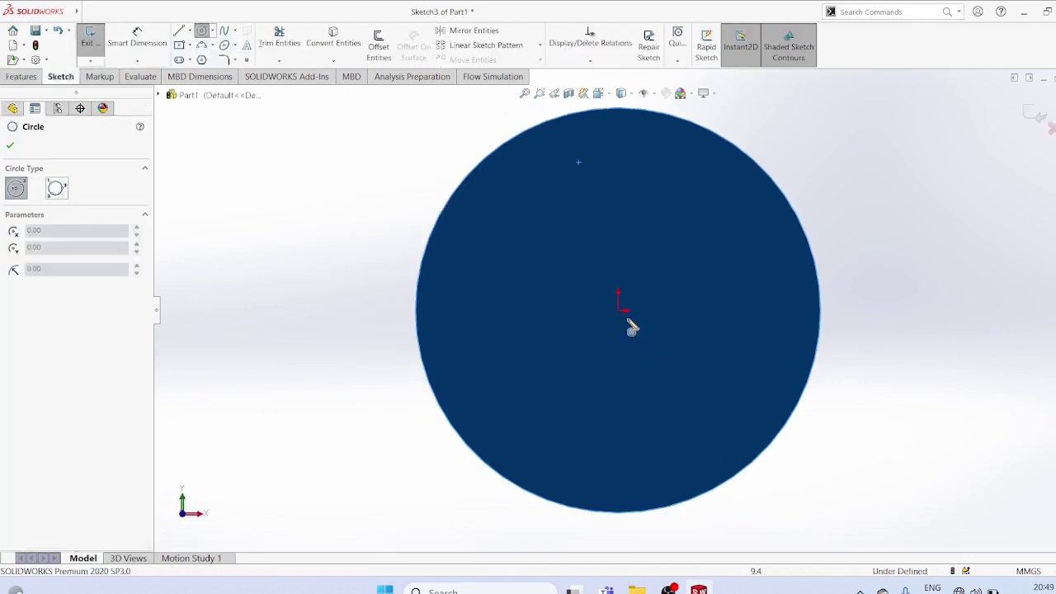
click(619, 204)
click(631, 226)
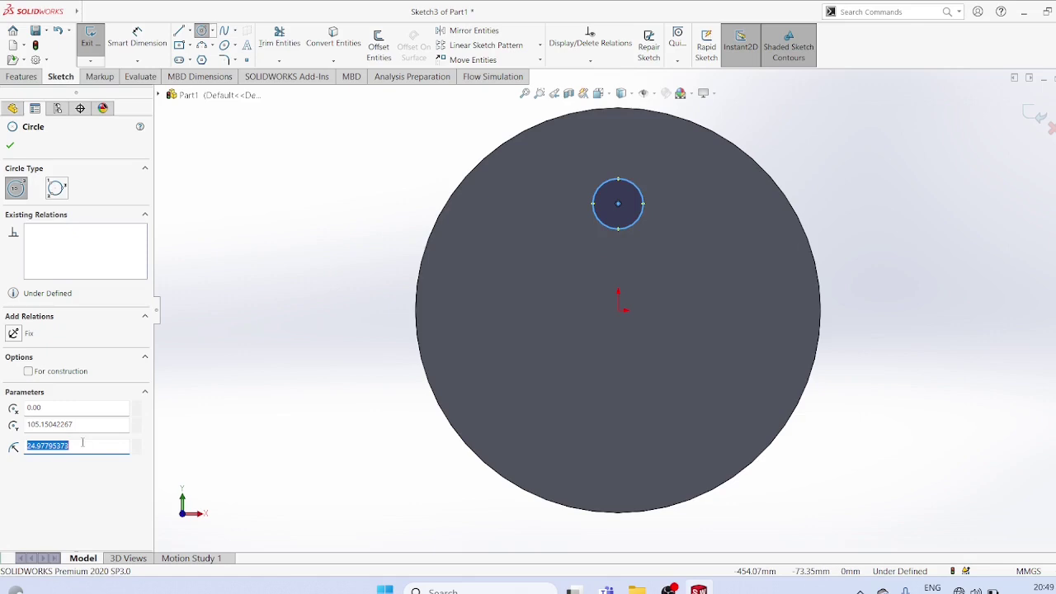
Set the radius of the small circle above the origin to 15 mm
drag(82, 444, 25, 446)
text(15)
key(Return)
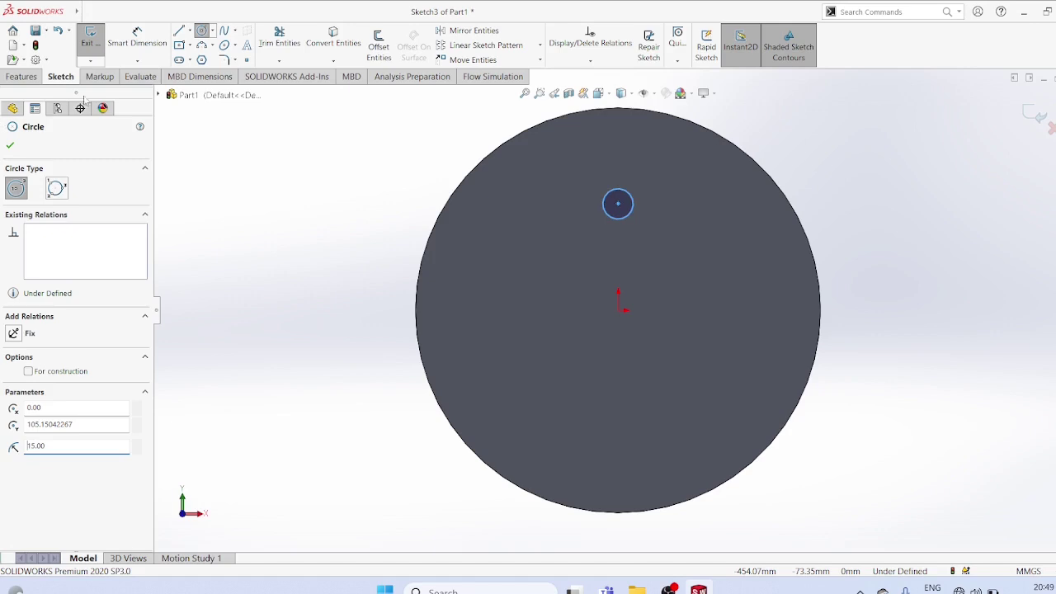
Dimension the small circle's centre 150 mm vertically above the origin
click(139, 61)
click(149, 104)
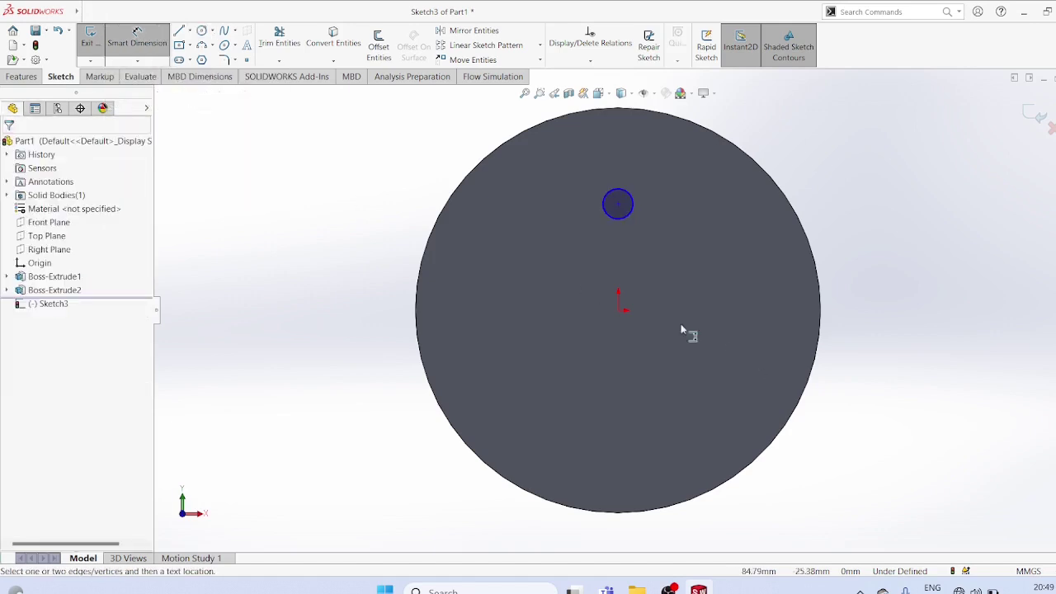
click(618, 312)
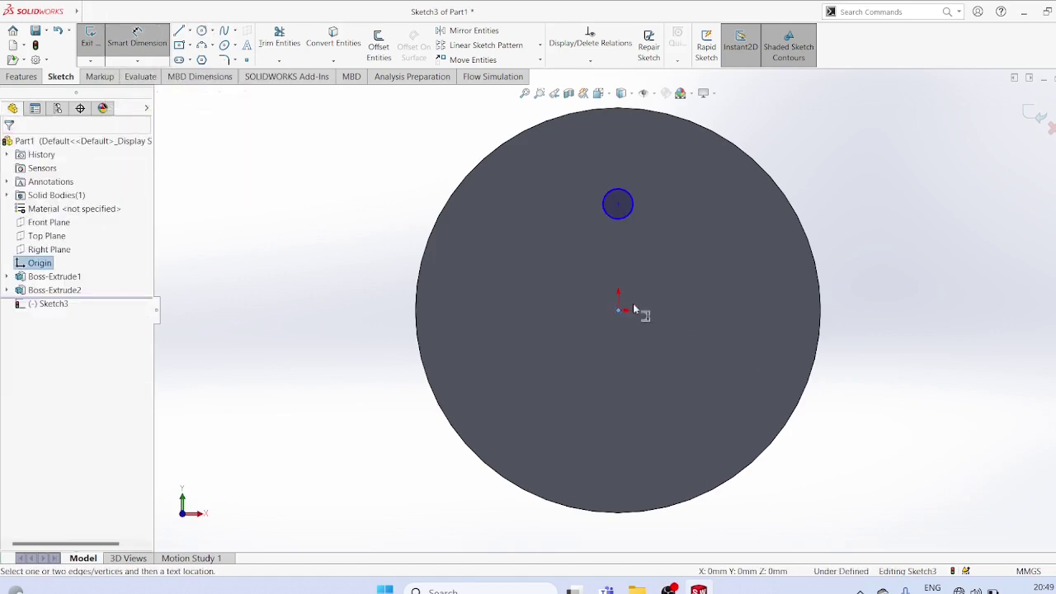
click(618, 207)
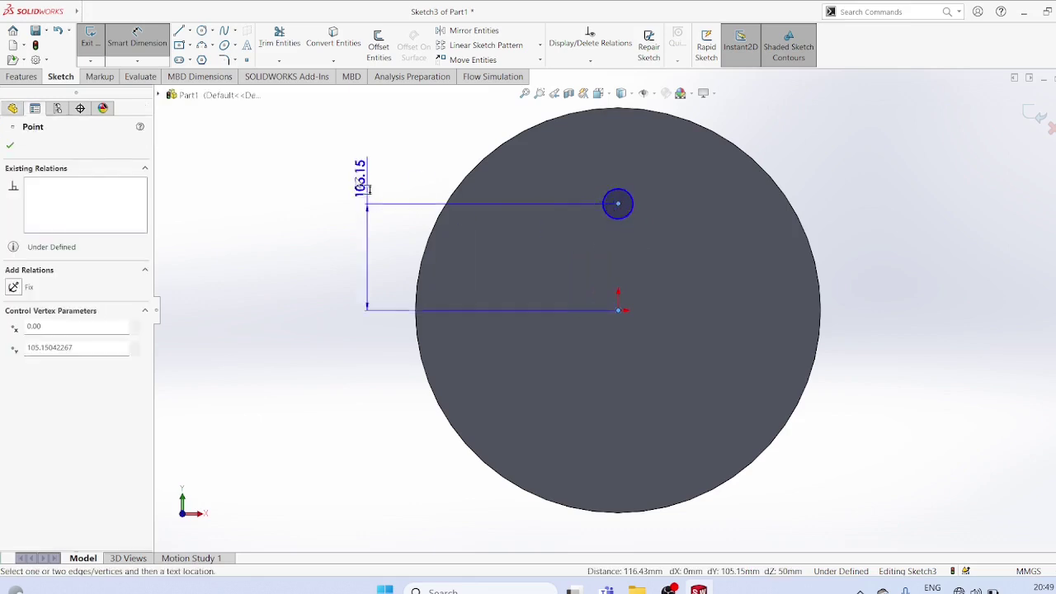
click(336, 179)
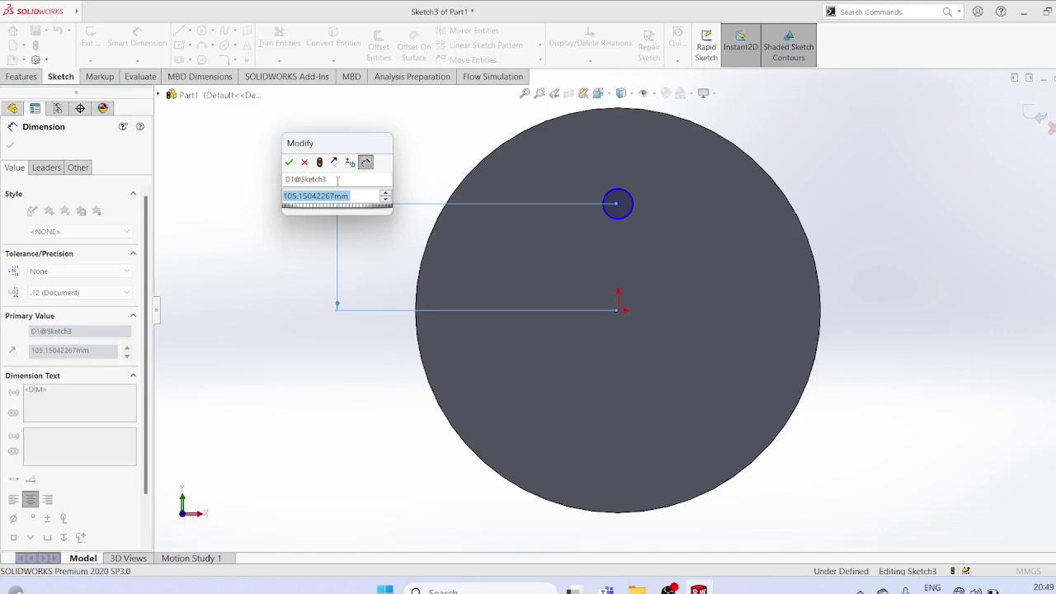
text(150)
key(Return)
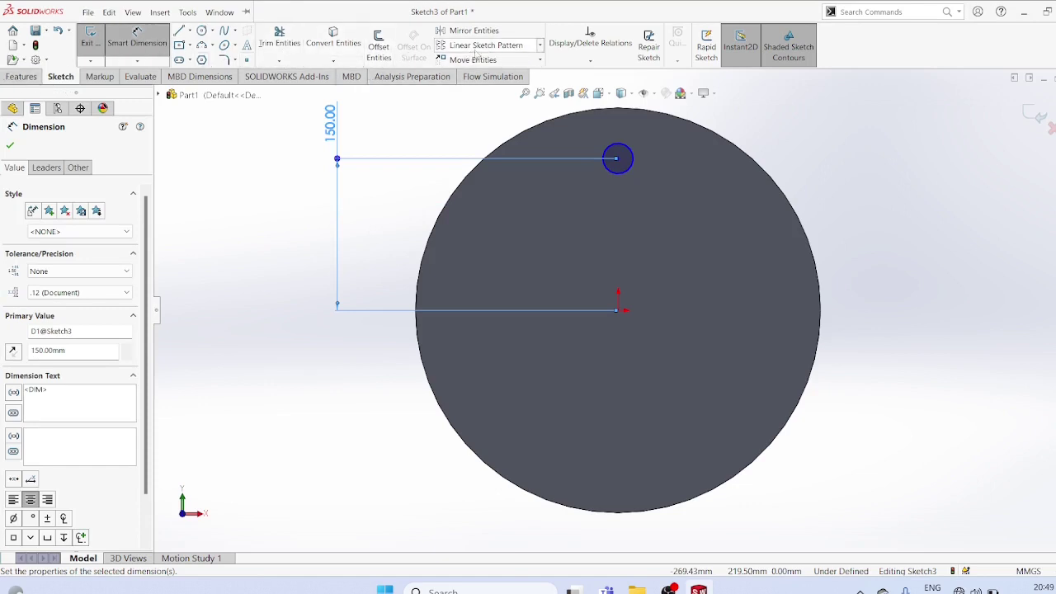
Create a circular sketch pattern of the small circle around the origin with 4 equally spaced instances over 360 degrees
click(540, 45)
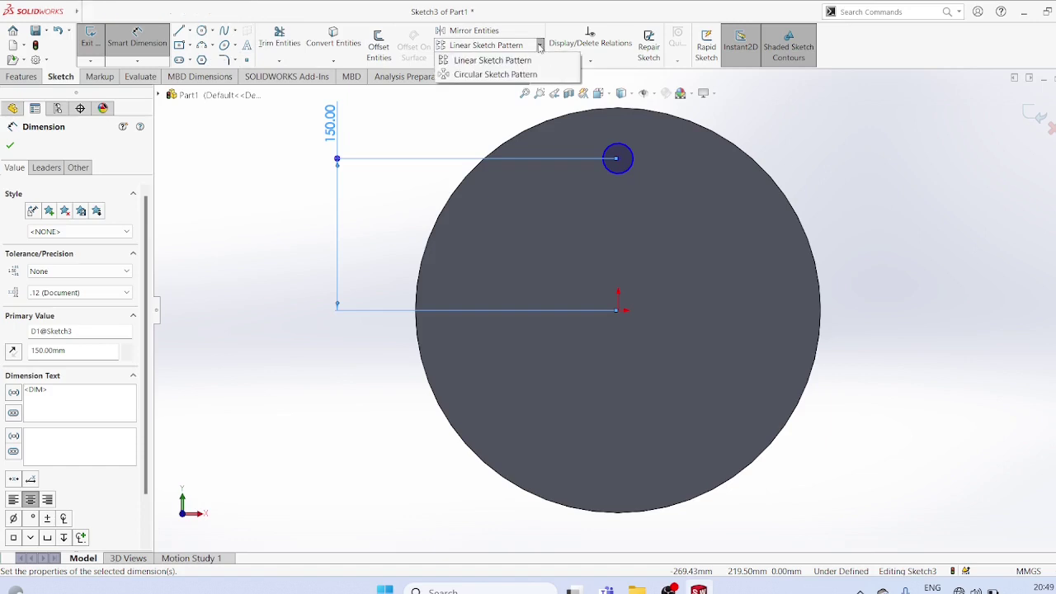
click(494, 73)
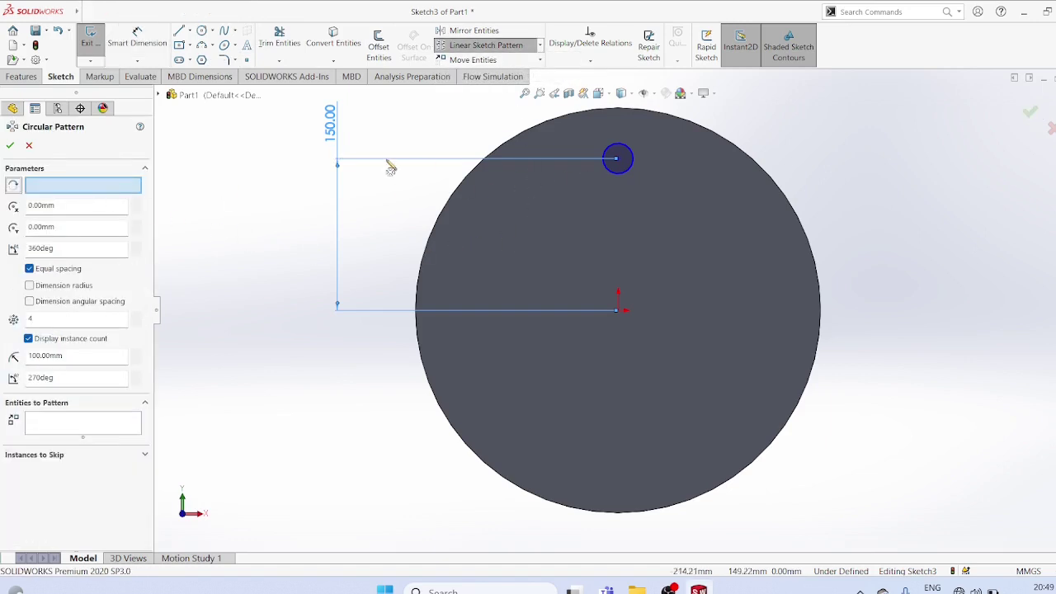
click(67, 192)
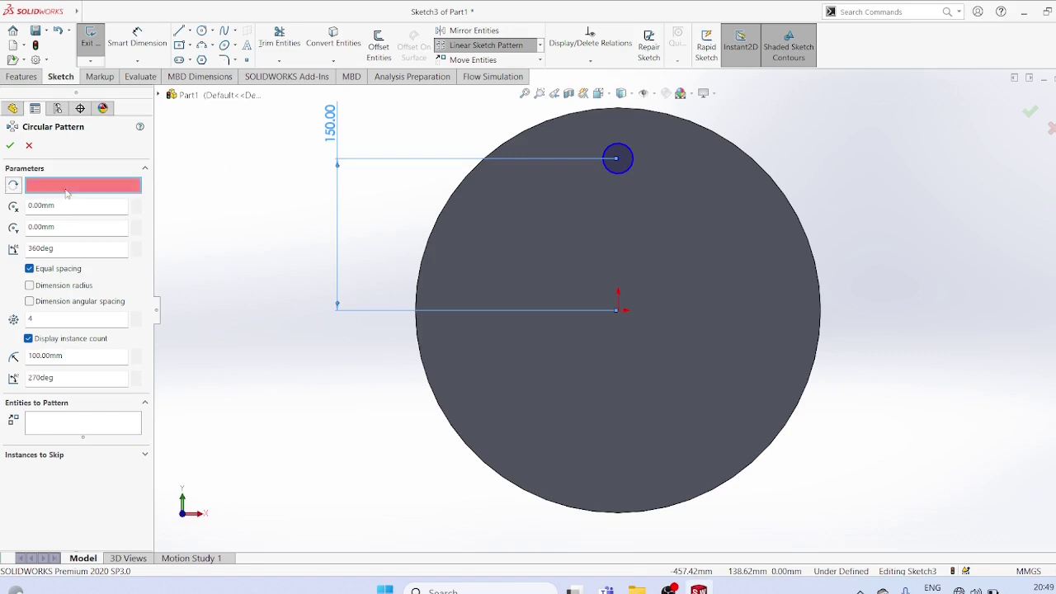
click(625, 155)
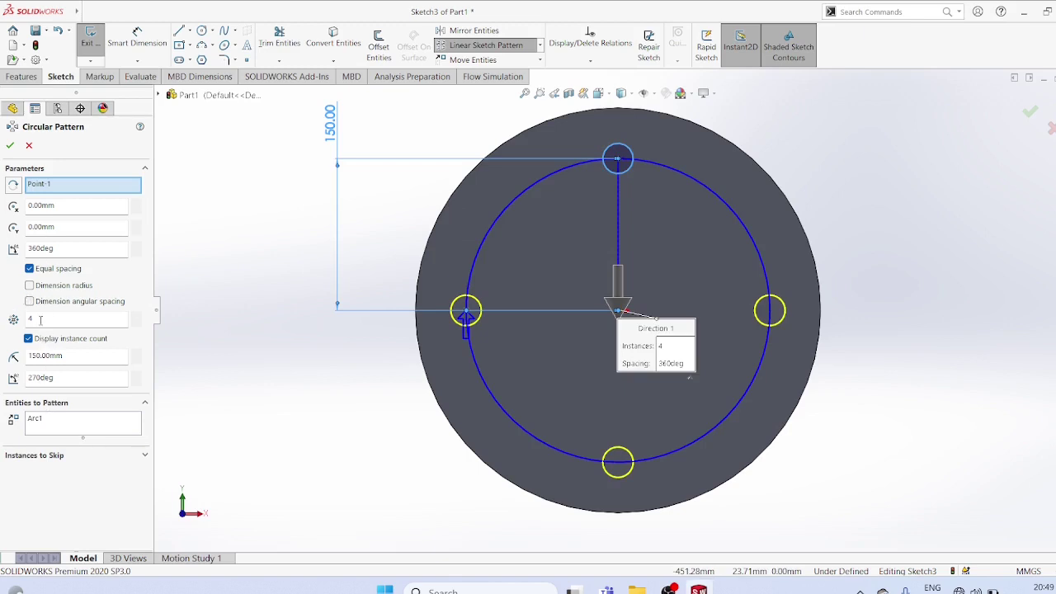
click(10, 146)
Cut-extrude the four patterned circles completely through the disc
click(18, 78)
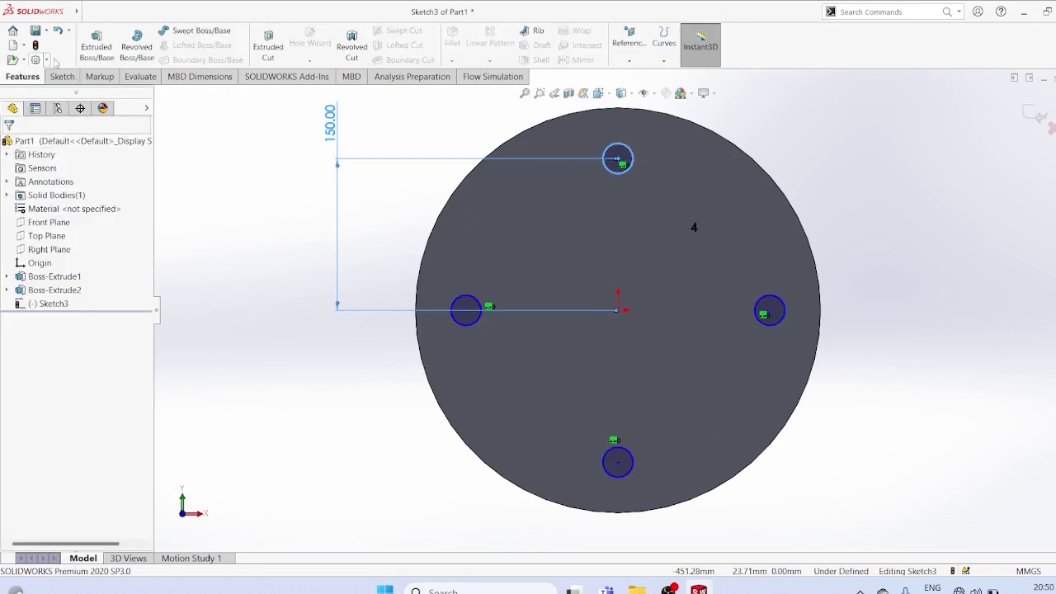
click(268, 43)
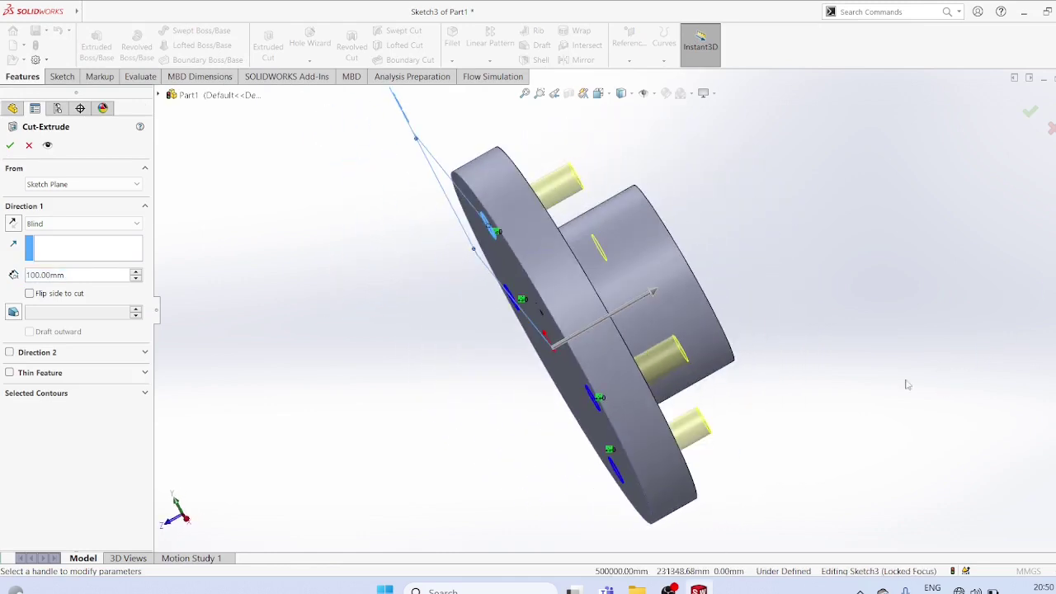
click(137, 224)
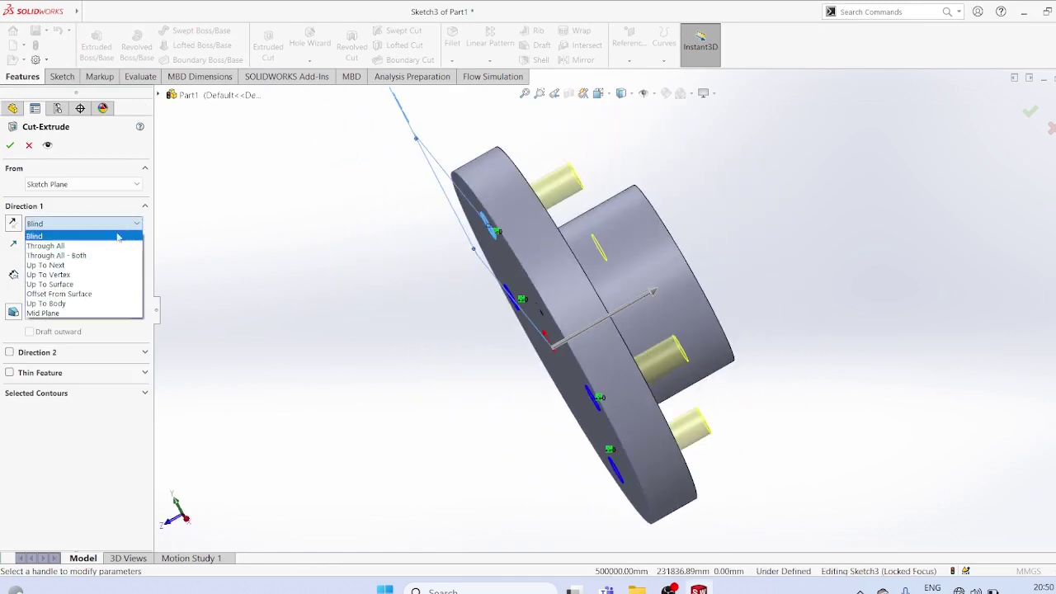
click(45, 239)
click(10, 144)
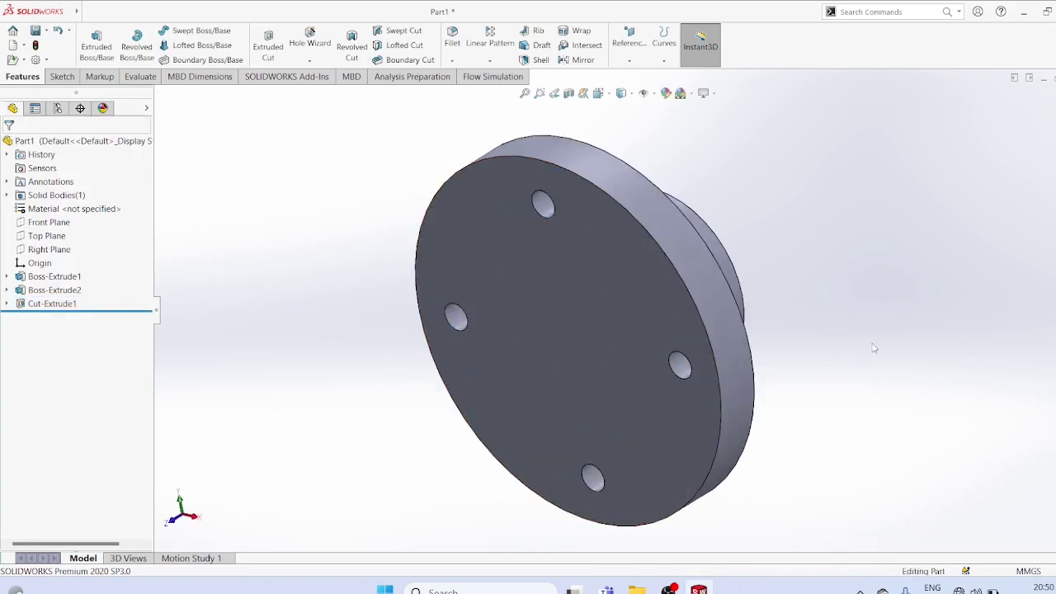
On the disc's flat face opposite the hub, sketch a circle centred on the origin and set its radius to 50 mm
middle_drag(875, 353, 917, 330)
click(684, 348)
right_click(632, 340)
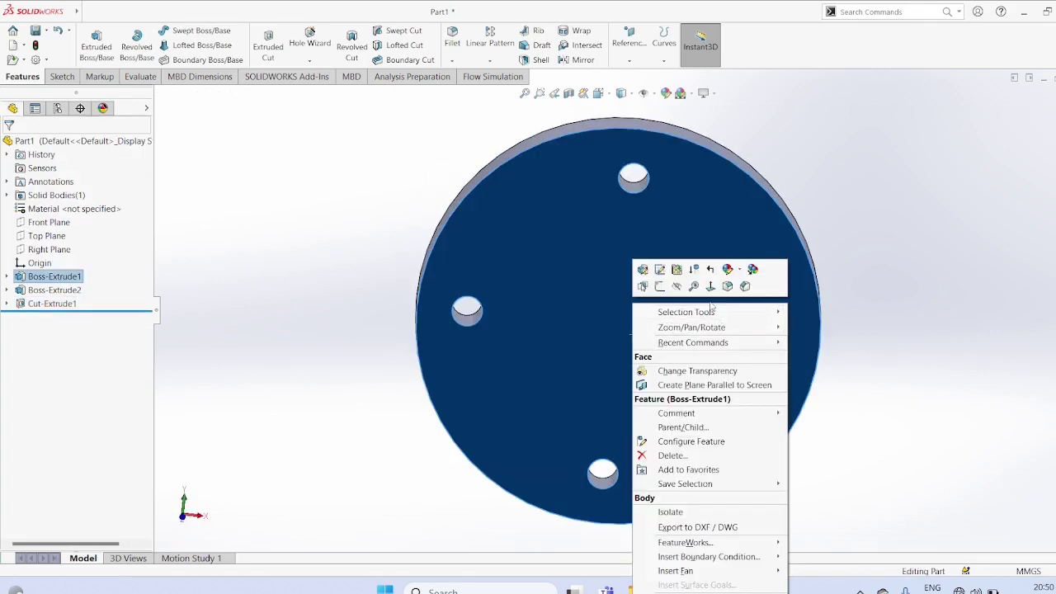
click(716, 287)
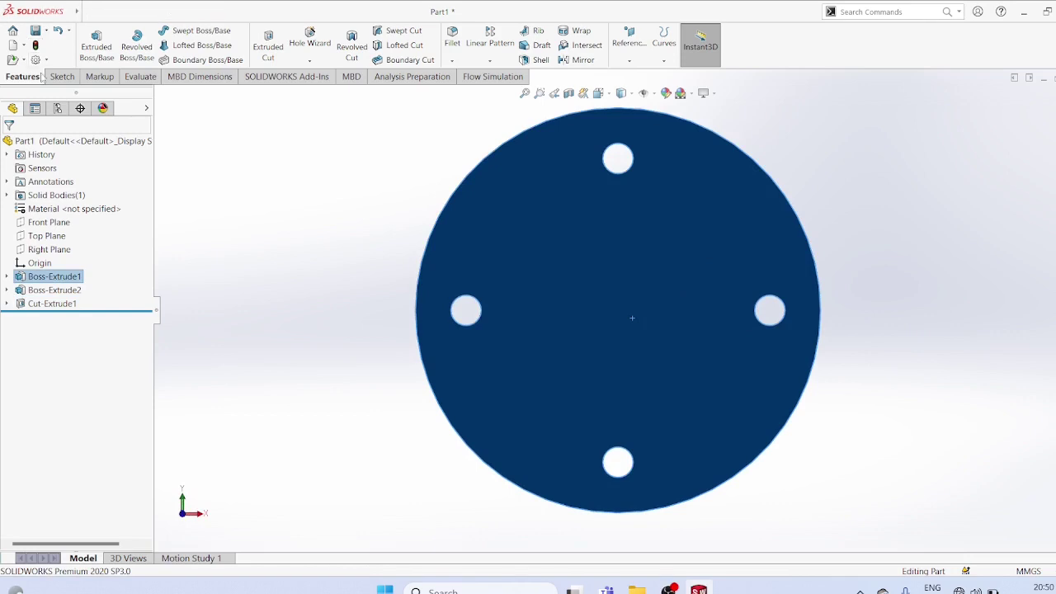
click(61, 75)
click(212, 31)
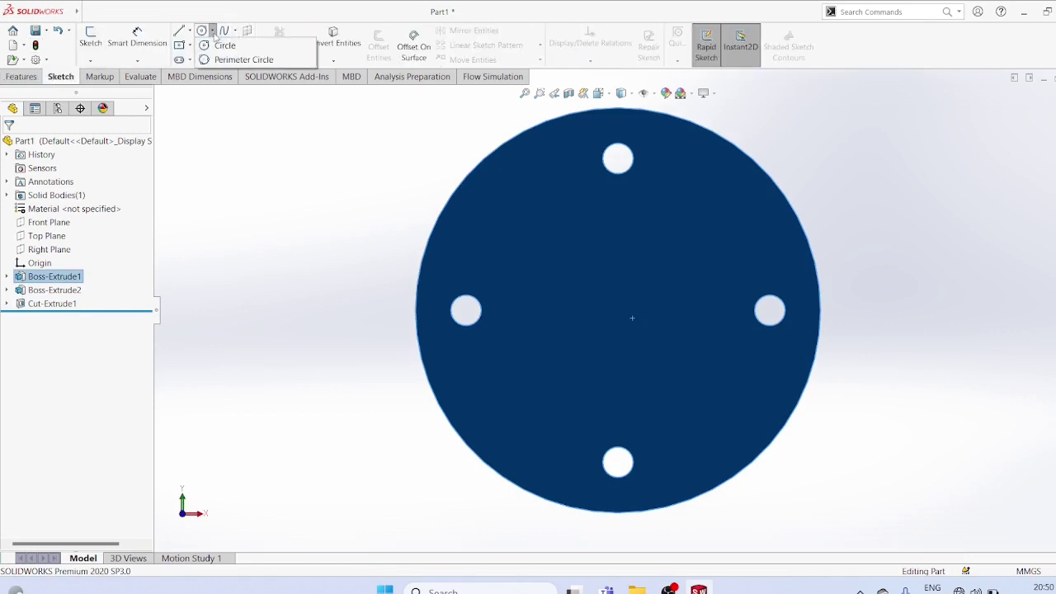
click(229, 48)
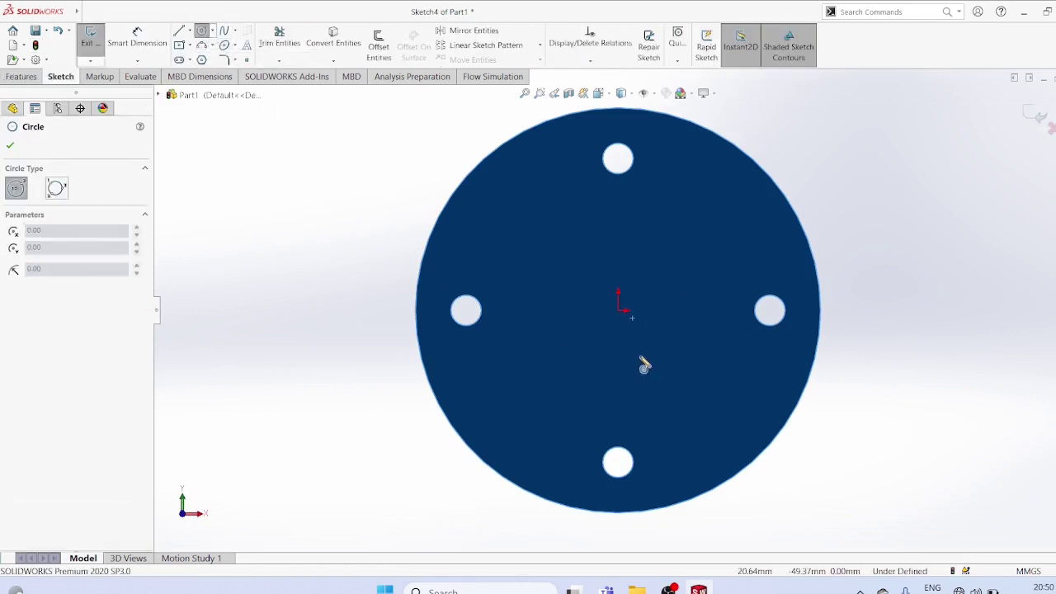
click(618, 311)
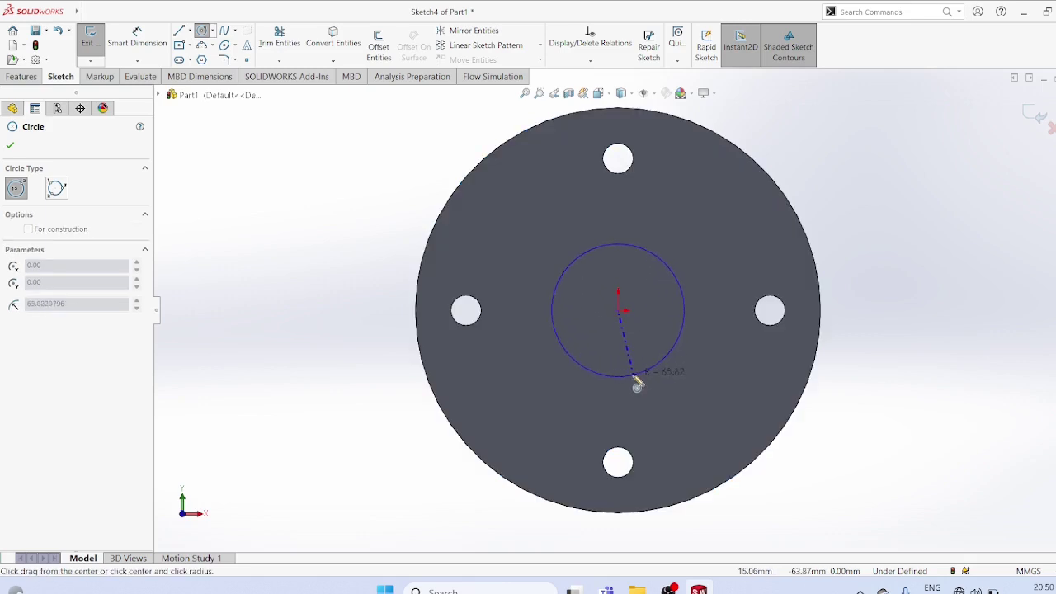
click(642, 378)
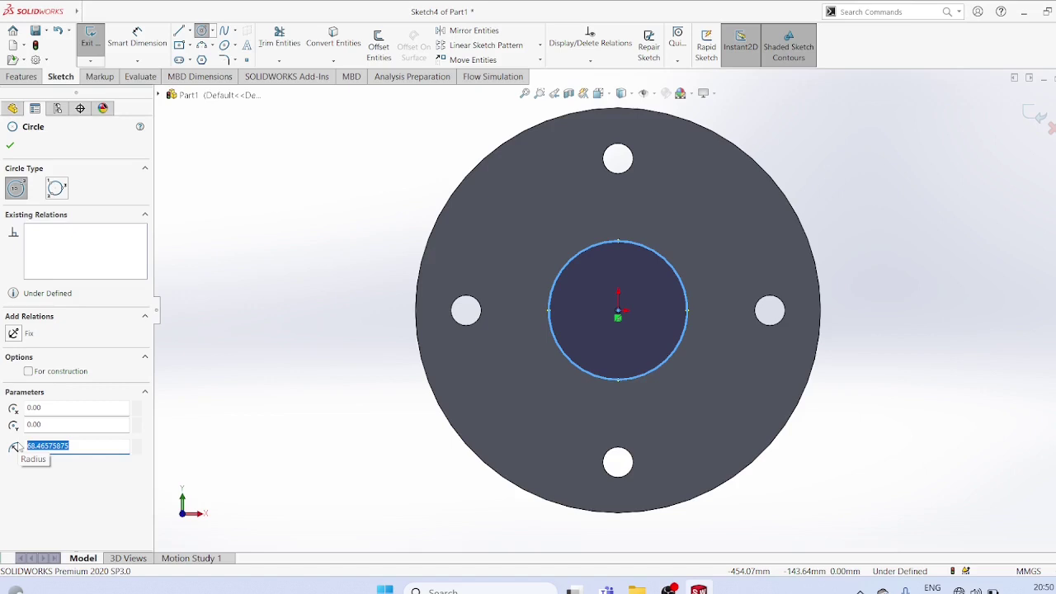
text(50)
key(Return)
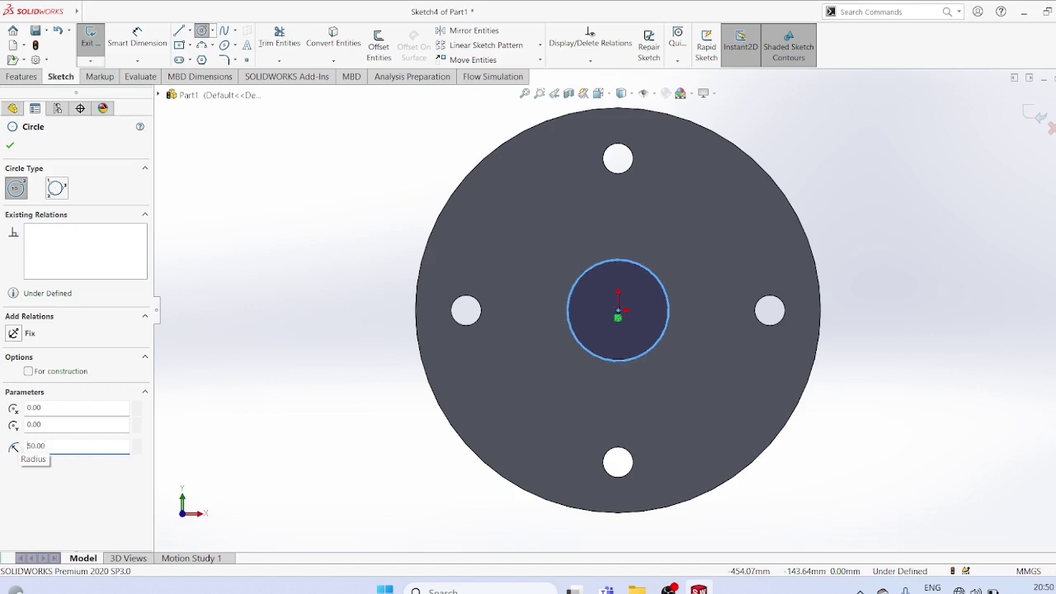
Cut-extrude the central circle with the Through All end condition to bore through the disc and hub
click(21, 76)
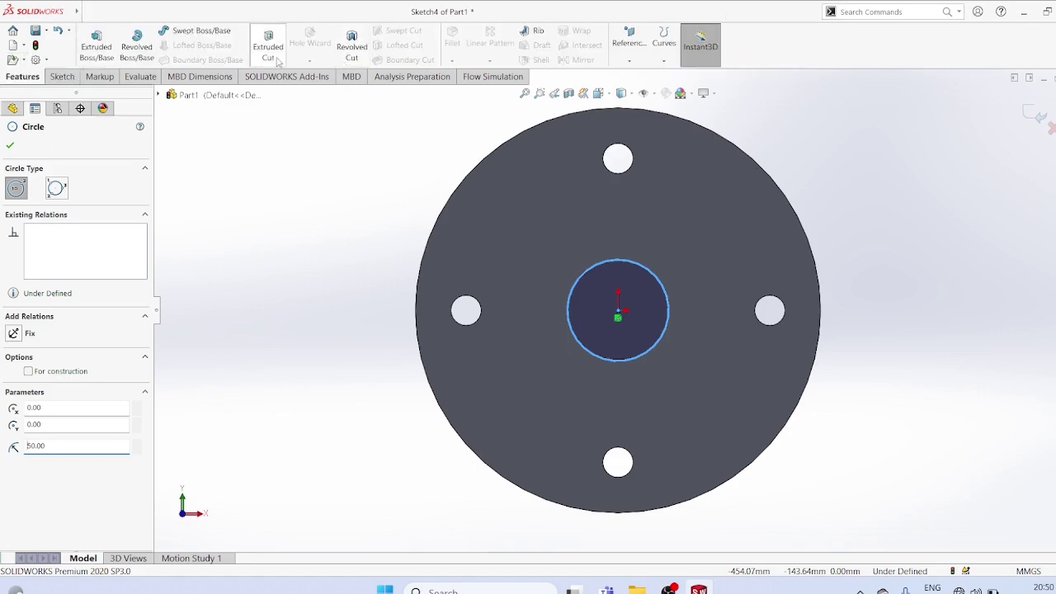
click(278, 62)
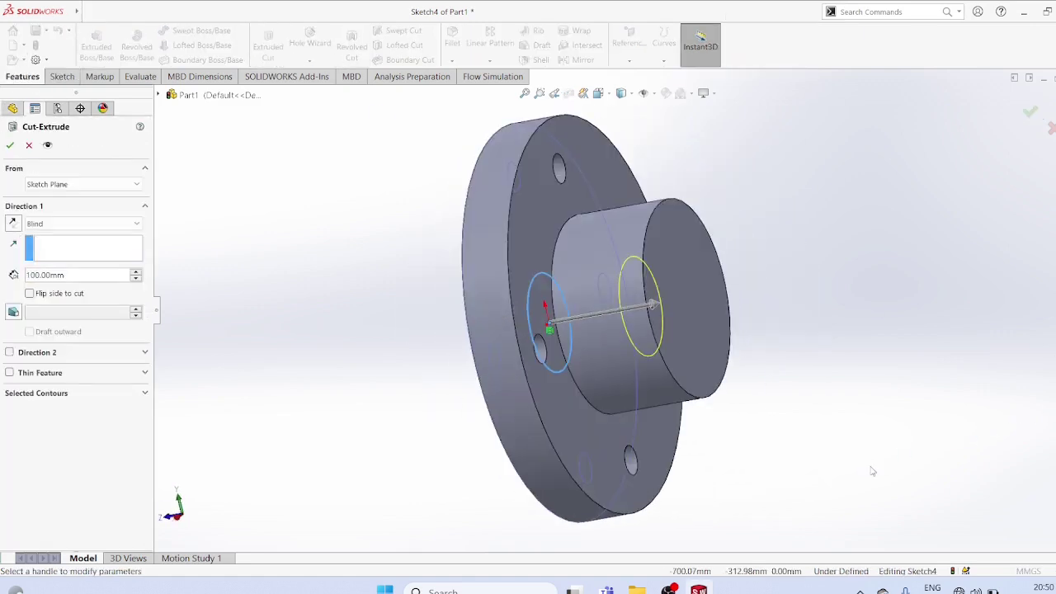
click(82, 224)
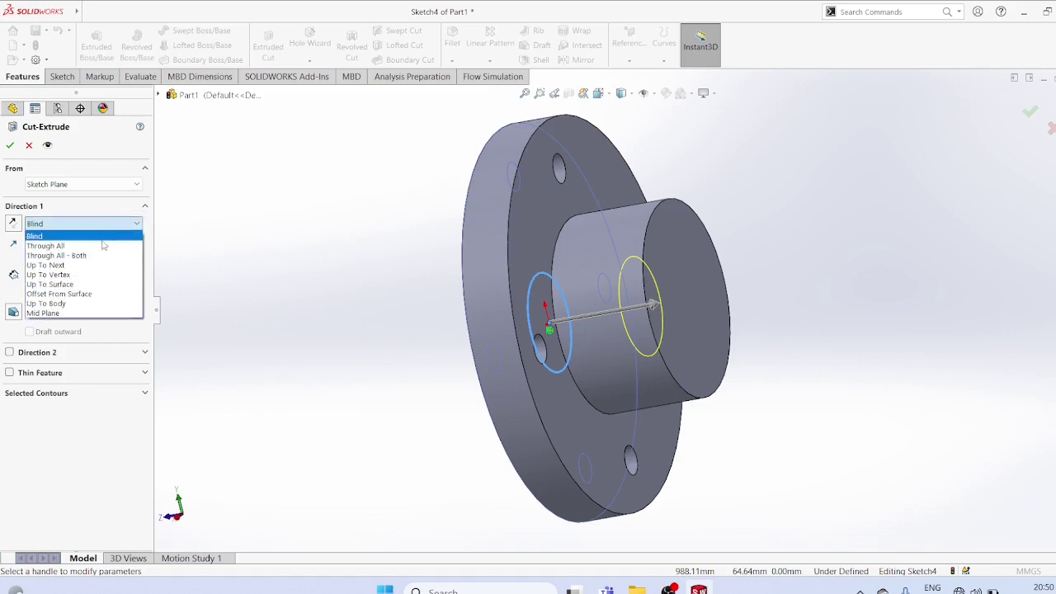
click(50, 236)
click(10, 145)
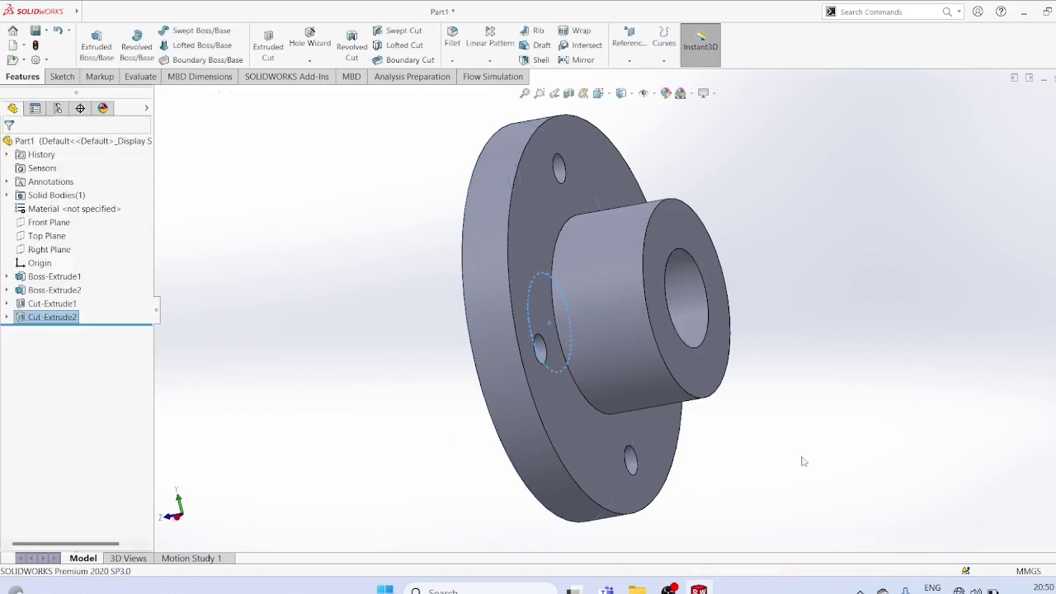
On the disc's flat face, sketch a center rectangle about 54 mm wide and 60 mm high, centred on the uppermost point of the bore's edge
middle_drag(832, 434, 641, 283)
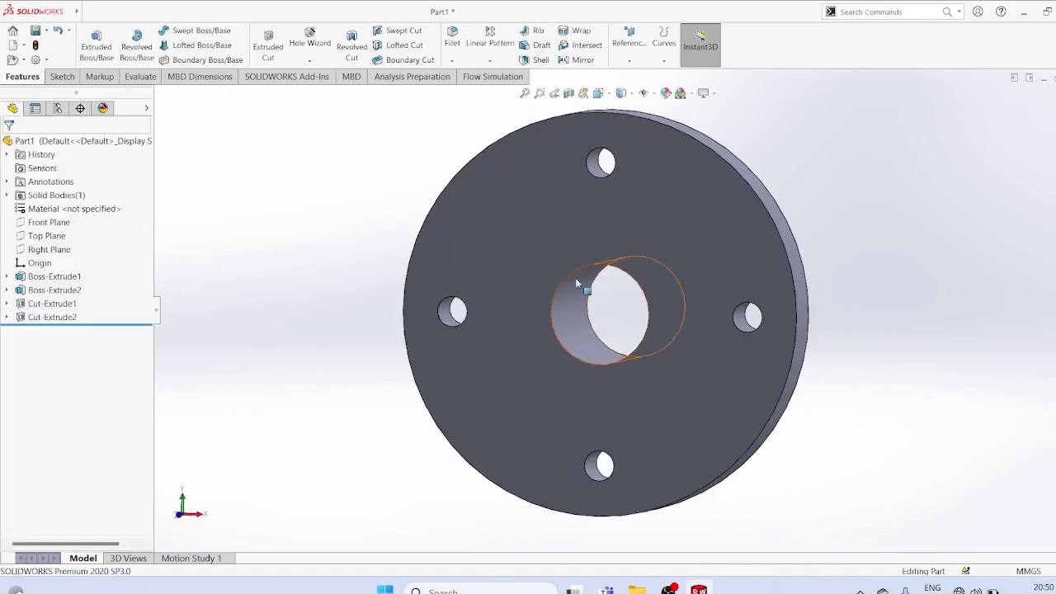
right_click(651, 250)
click(729, 235)
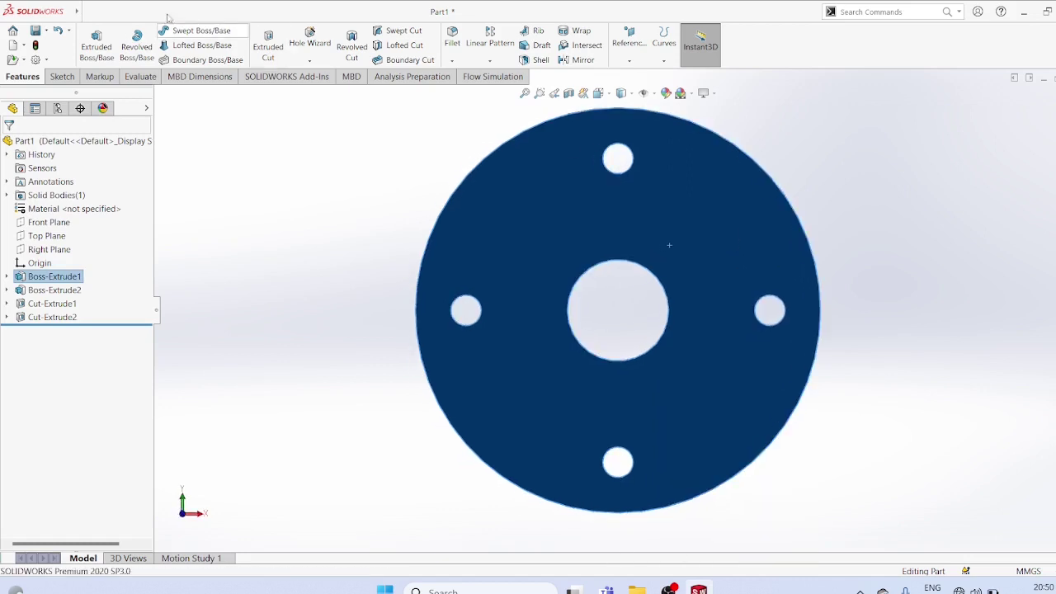
click(60, 76)
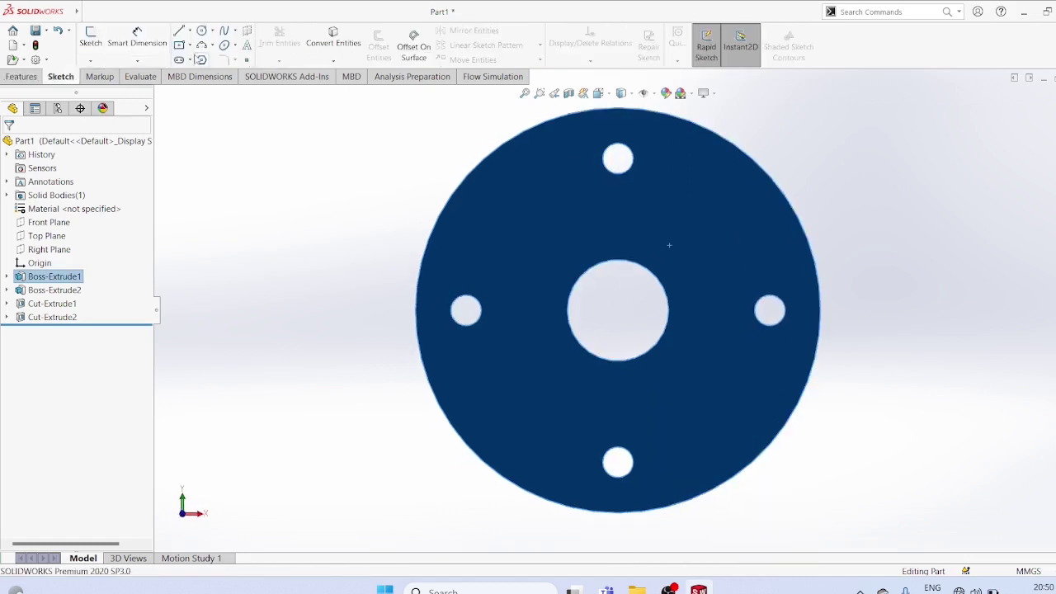
click(189, 45)
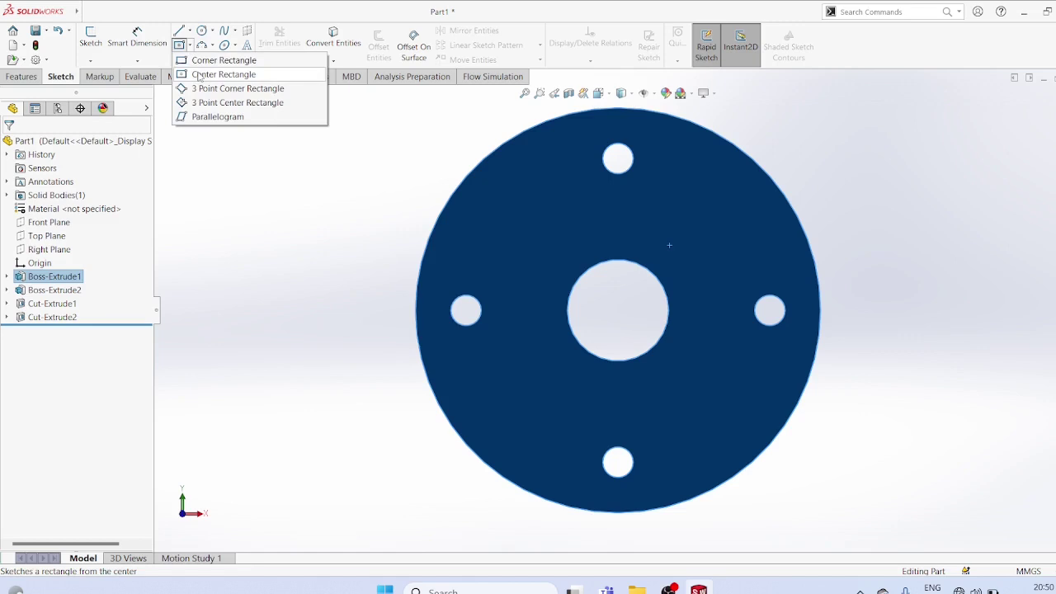
click(199, 76)
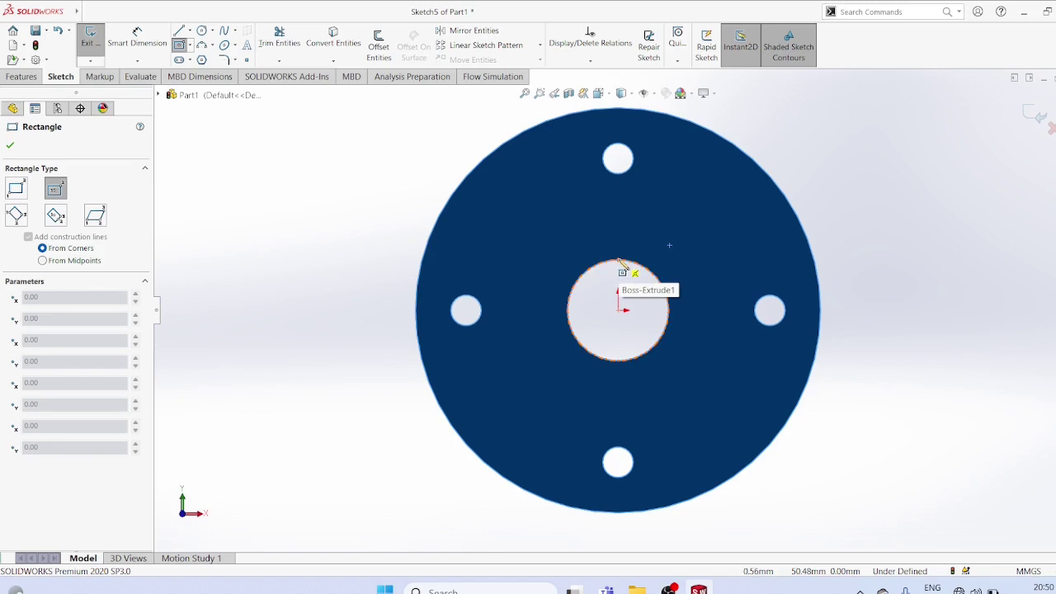
click(619, 261)
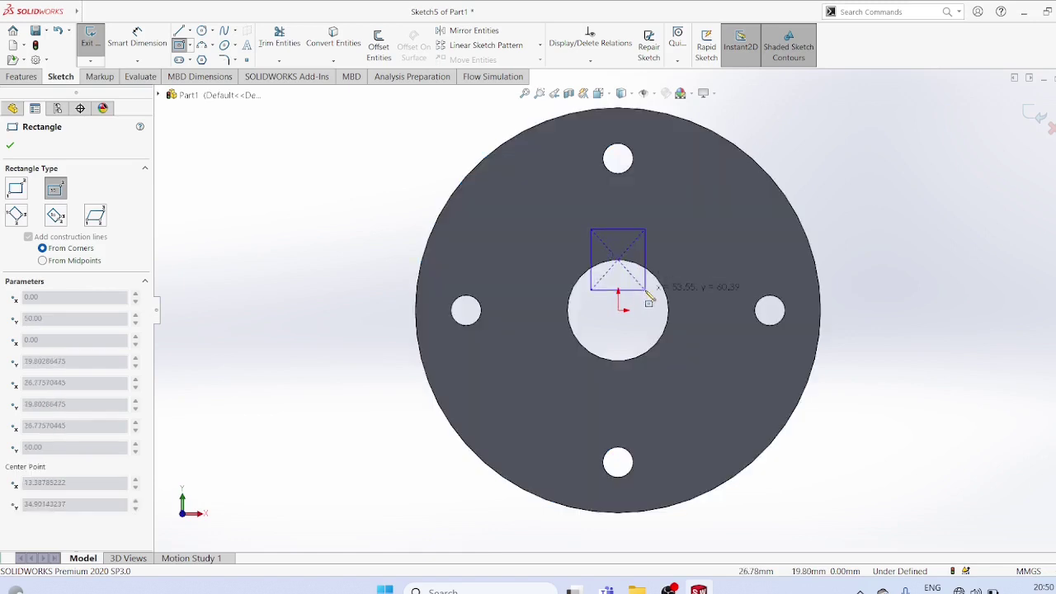
click(646, 291)
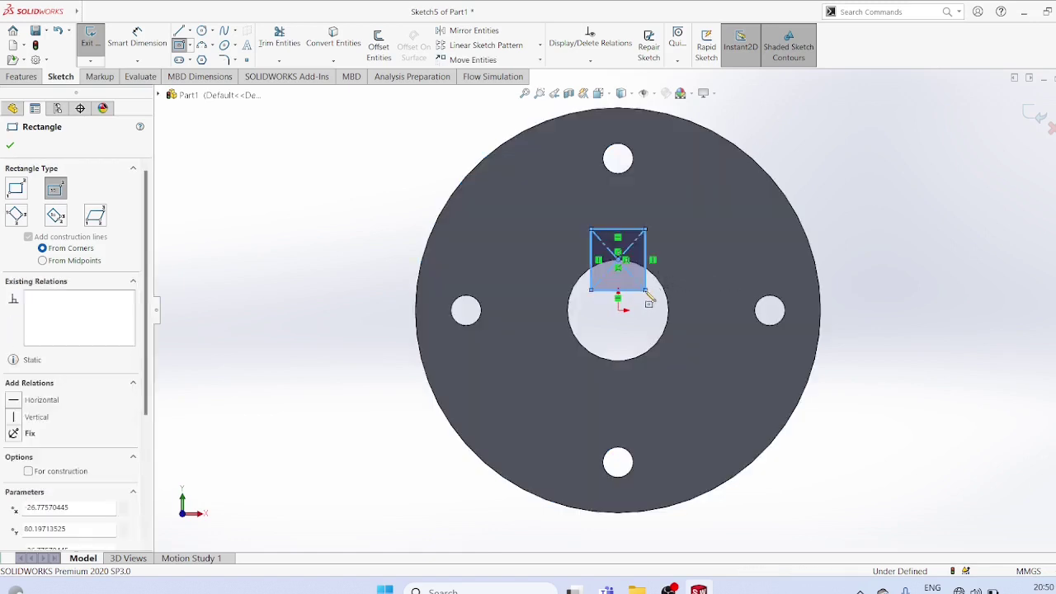
Dimension the rectangle's vertical side and set it to 25 mm
click(137, 61)
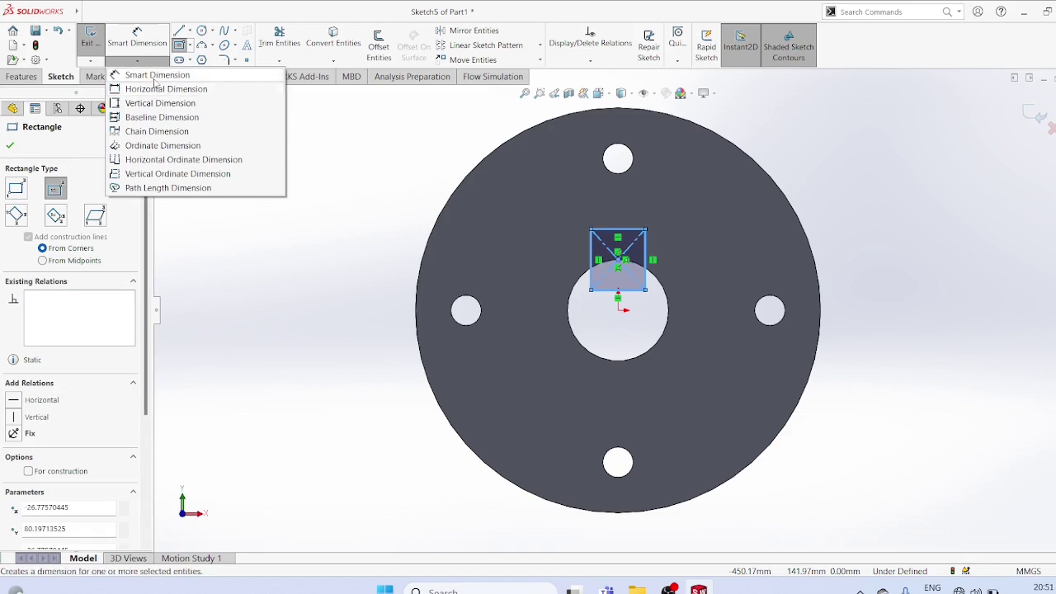
click(156, 75)
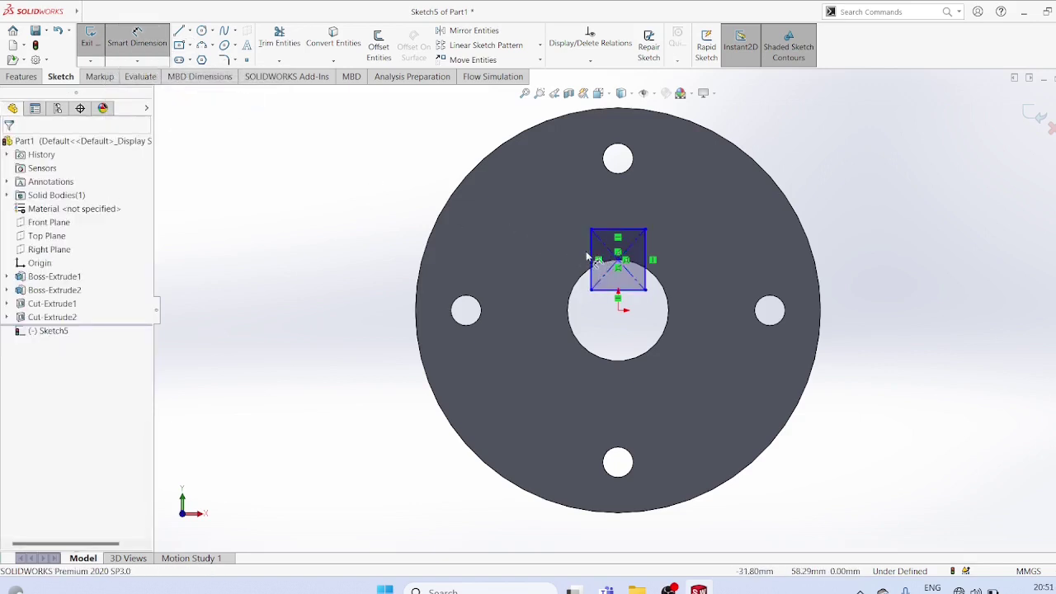
click(591, 259)
click(546, 245)
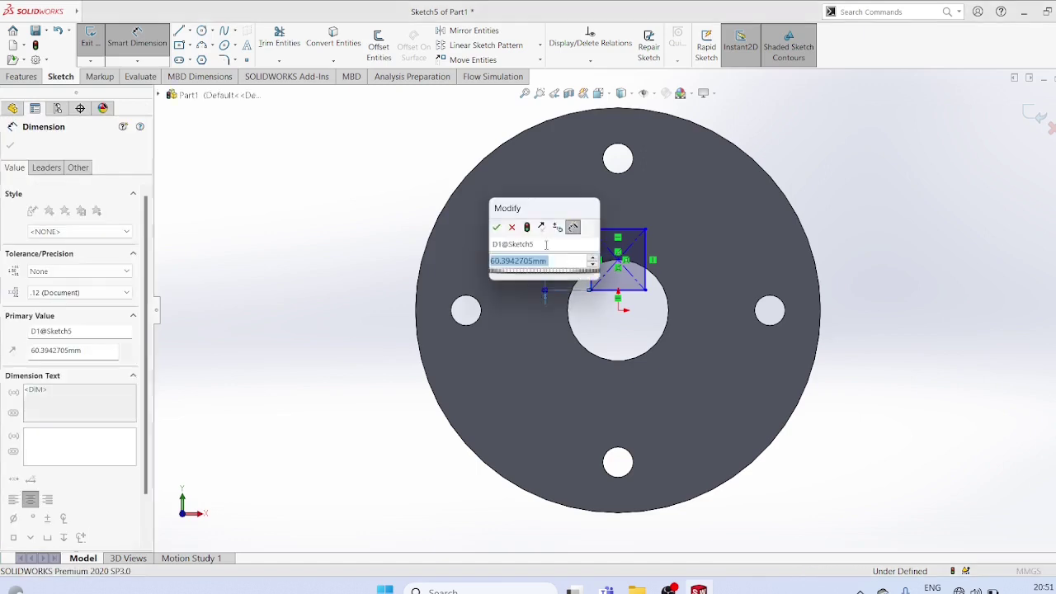
text(25)
key(Return)
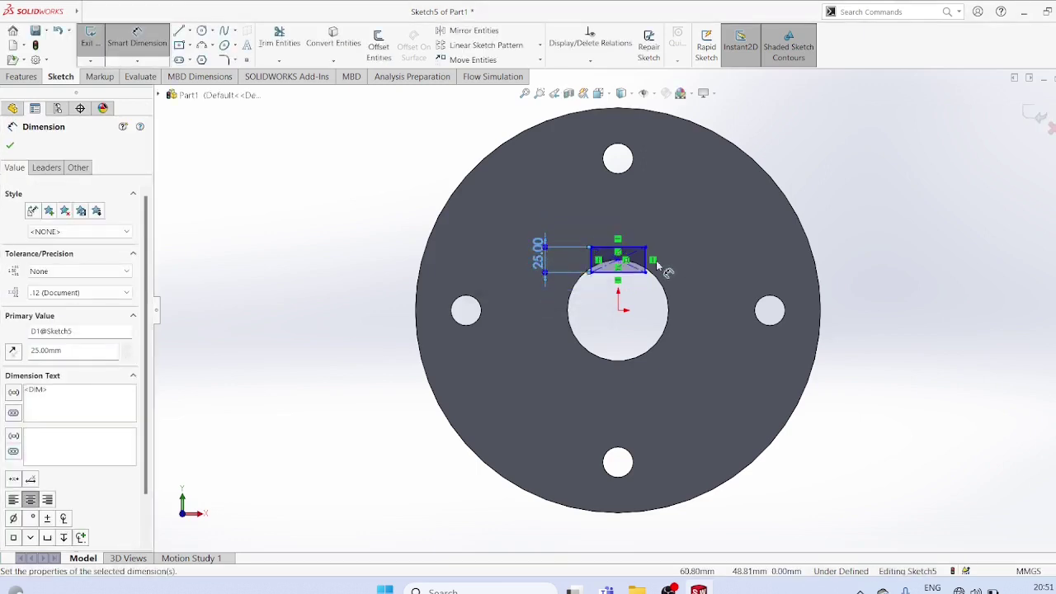
Dimension the keyway rectangle's lower horizontal side and set it to 25 mm
click(629, 274)
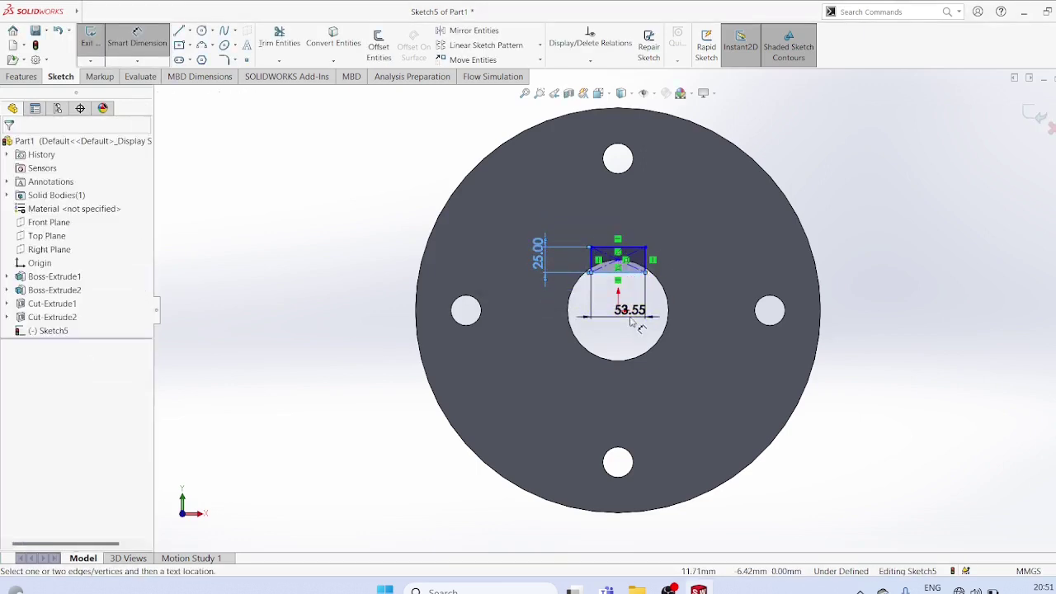
click(631, 323)
text(25)
key(Return)
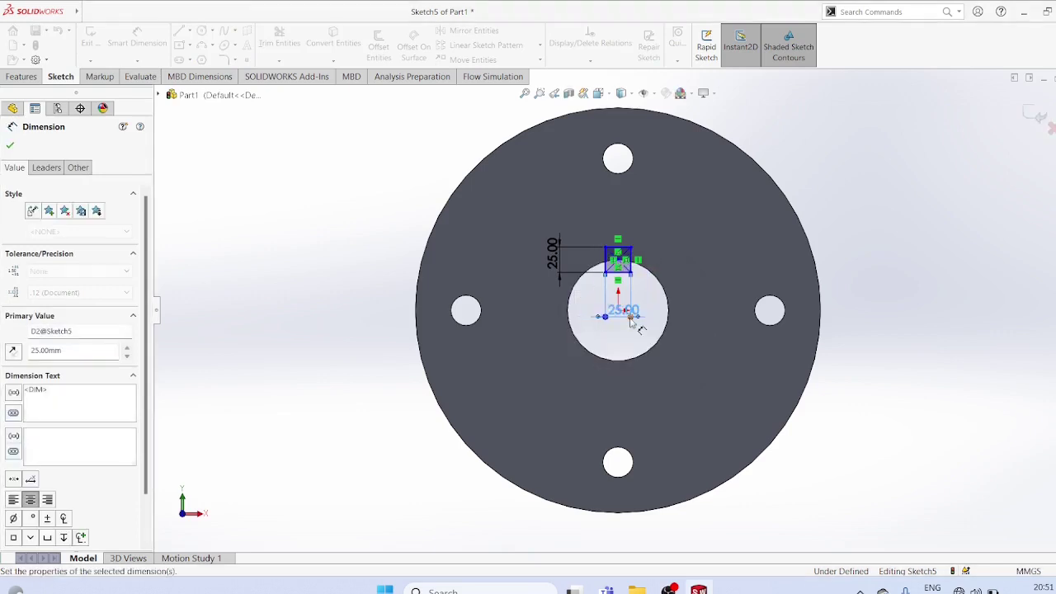
Cut-extrude the keyway rectangle with the Through All end condition to run the slot through the disc and hub
click(21, 76)
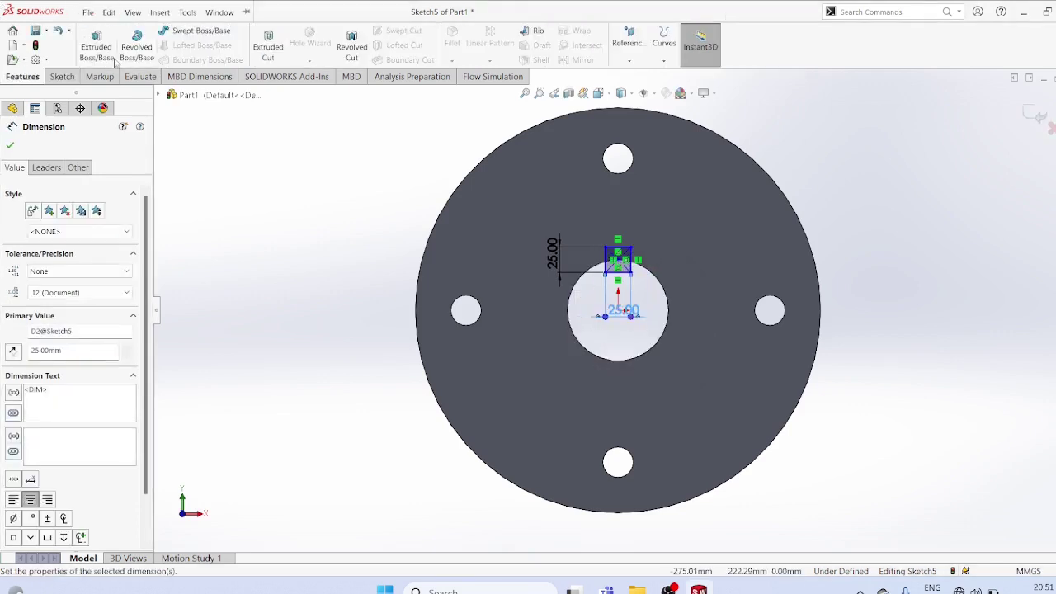
click(269, 46)
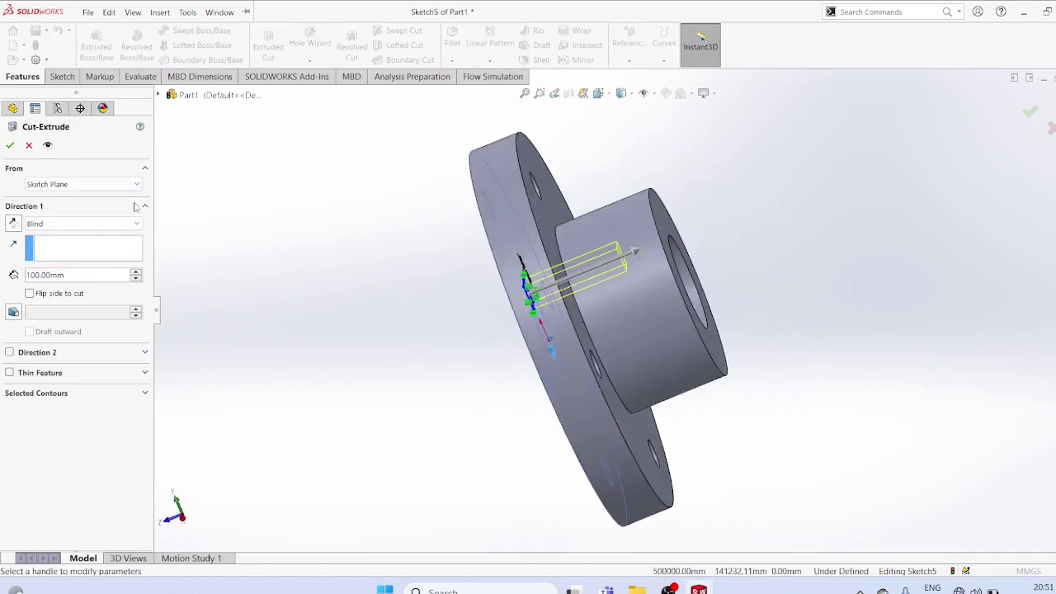
click(136, 223)
click(49, 241)
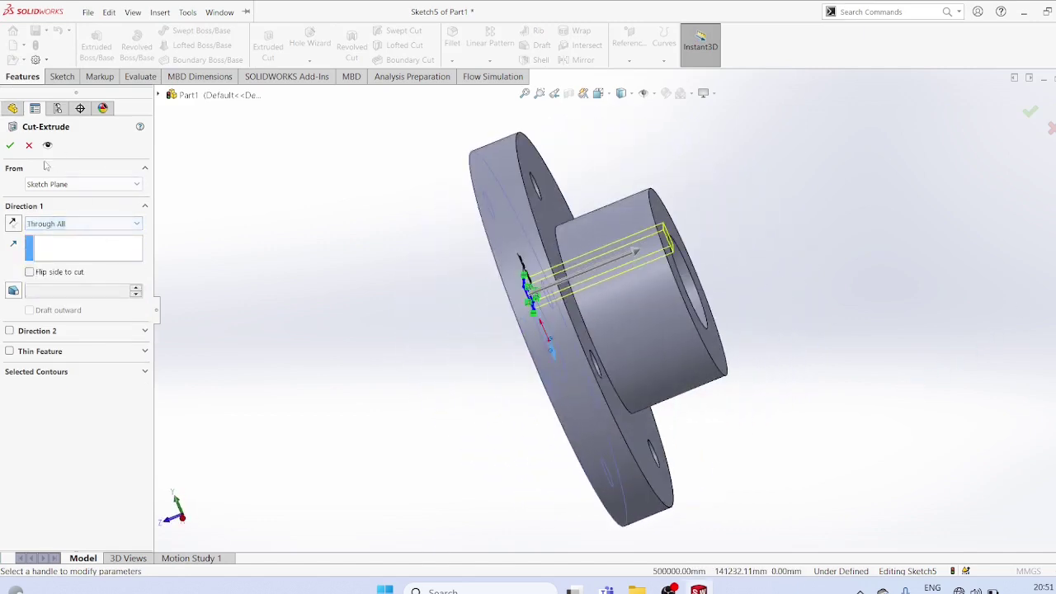
click(10, 145)
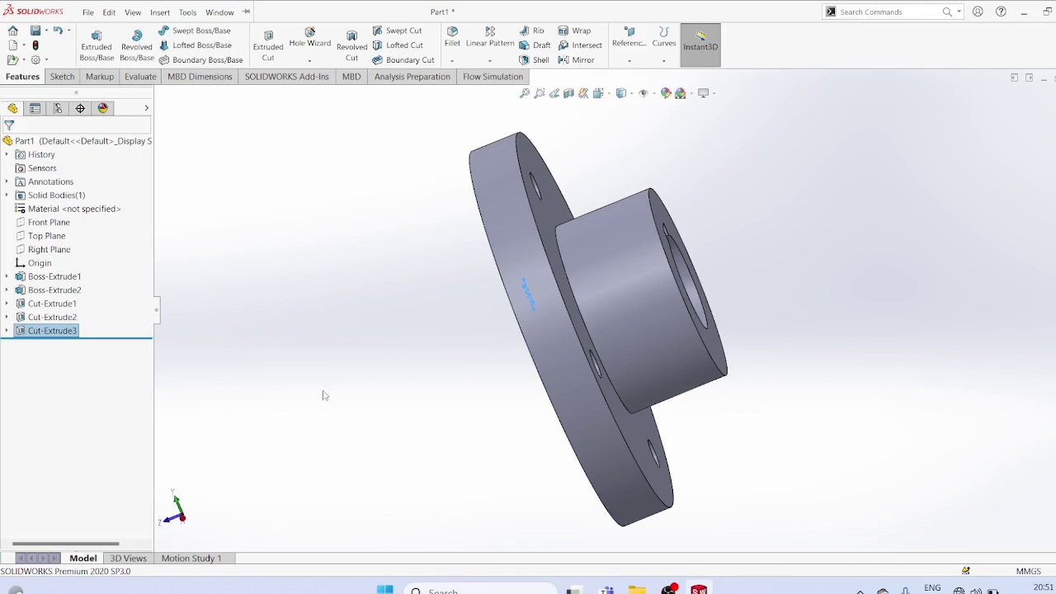
middle_drag(835, 361, 916, 341)
click(220, 12)
click(323, 174)
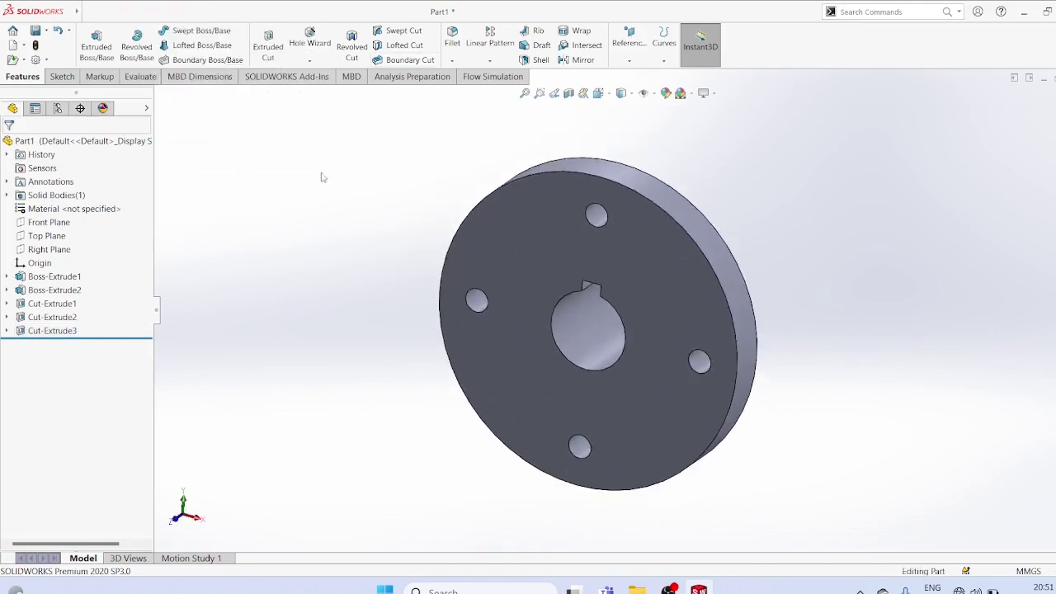